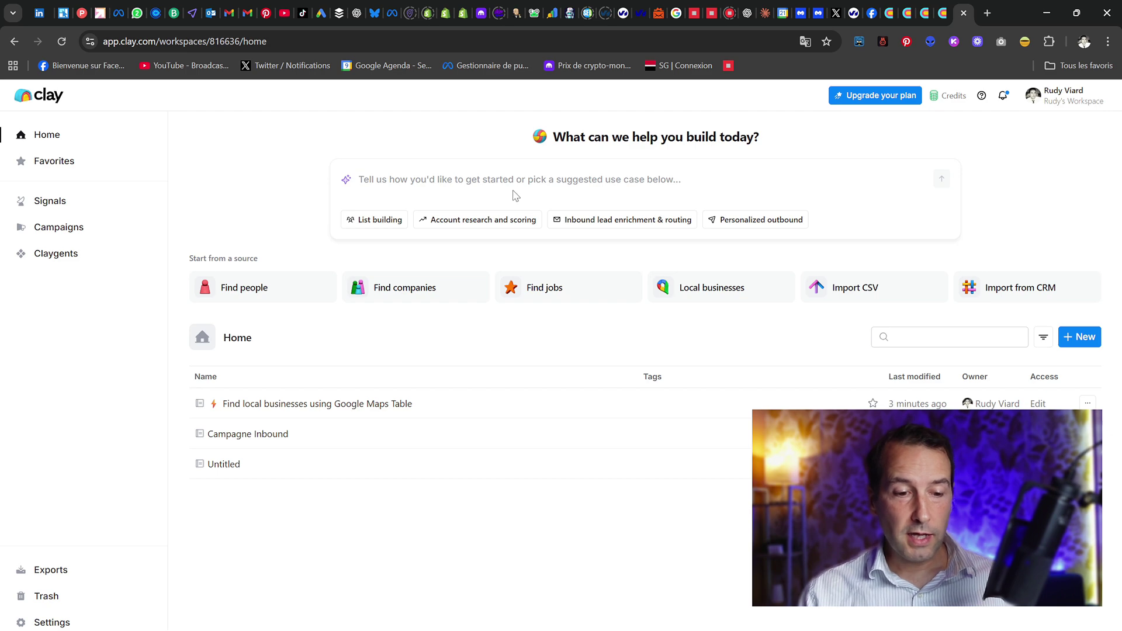
Draft the prompt "je veux que tu me crées une liste des camping avec l'email des dirigeants en Gironde (France)".
{"action": "left_click", "coordinate": [409, 184]}
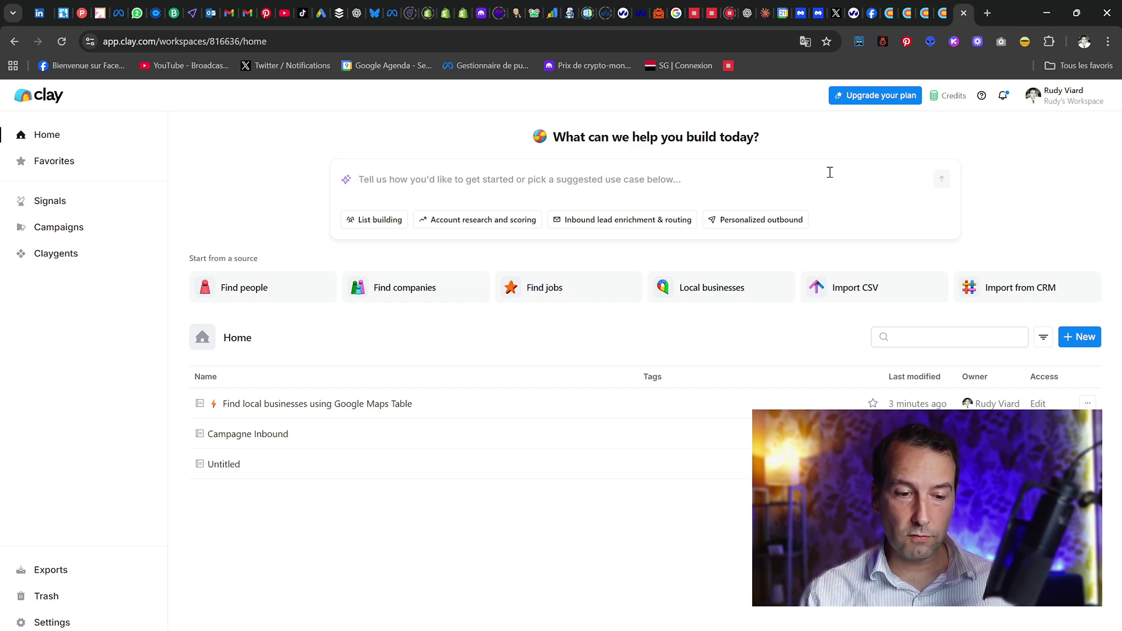
{"action": "type", "text": "je"}
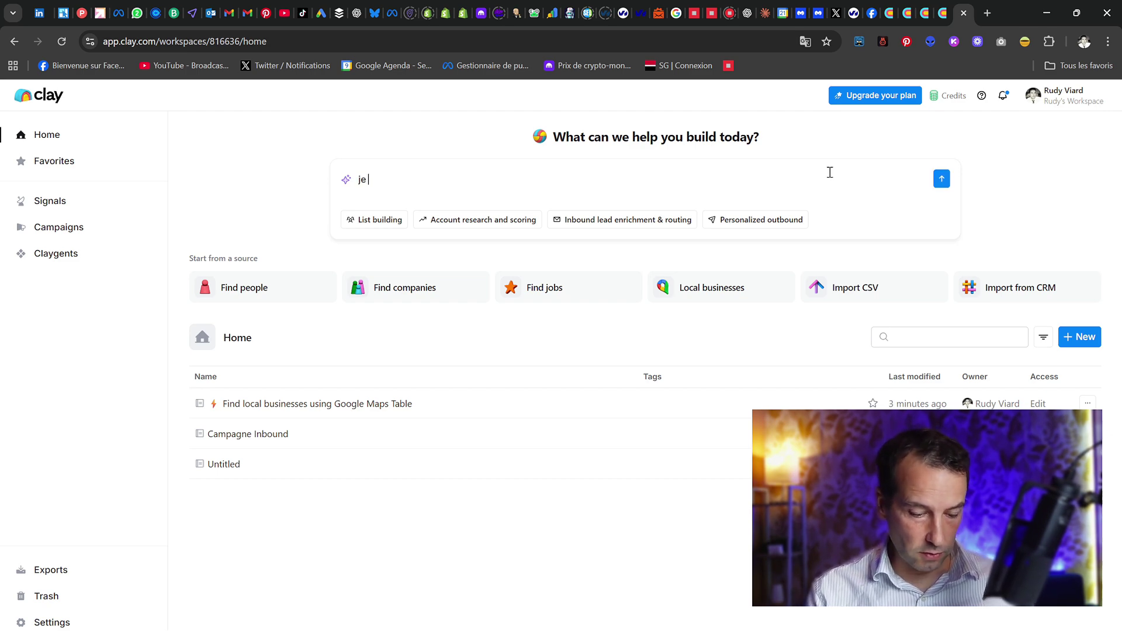
{"action": "type", "text": " veux que tu me crées une mis"}
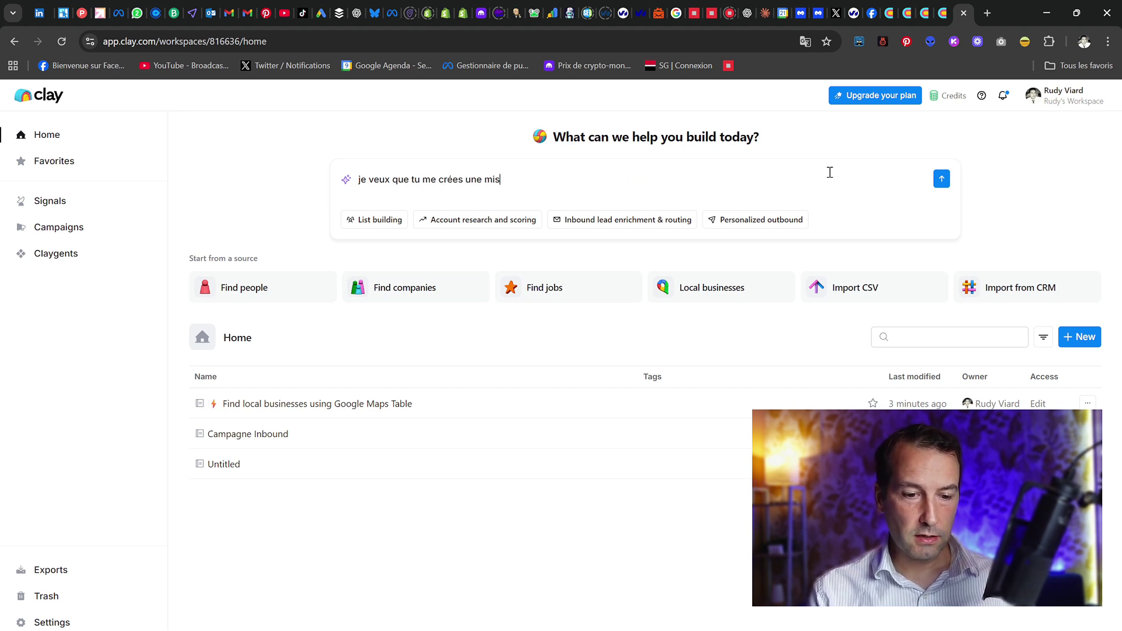
{"action": "key", "text": "BackSpace"}
{"action": "key", "text": "BackSpace"}
{"action": "key", "text": "BackSpace"}
{"action": "type", "text": "liste des cabinets"}
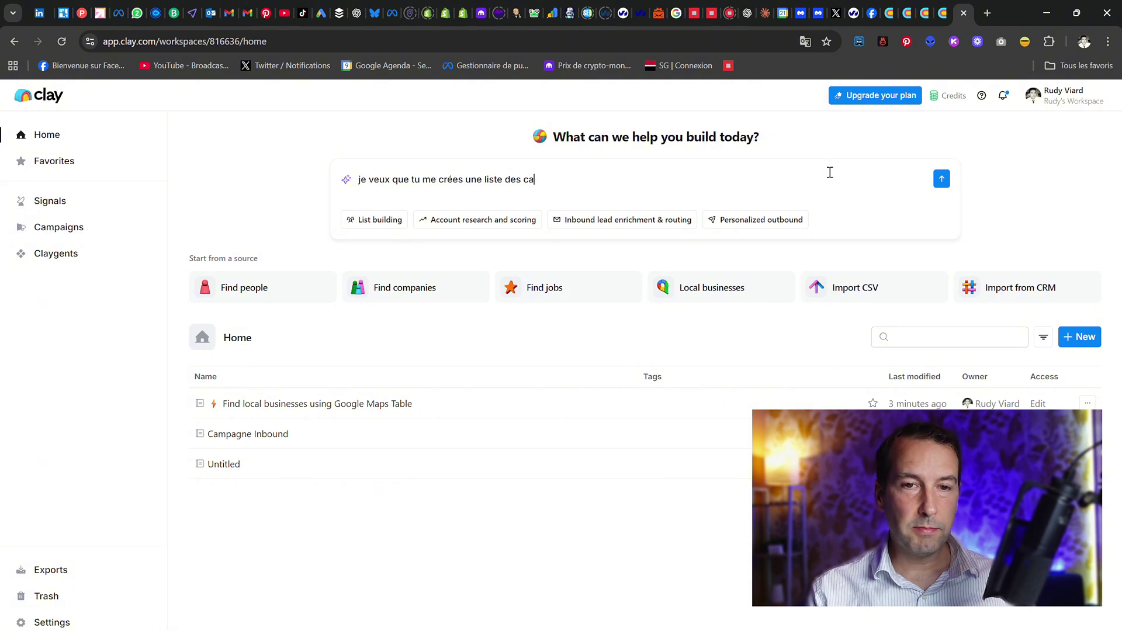
{"action": "key", "text": "BackSpace"}
{"action": "key", "text": "BackSpace"}
{"action": "key", "text": "BackSpace"}
{"action": "key", "text": "BackSpace"}
{"action": "key", "text": "BackSpace"}
{"action": "key", "text": "BackSpace"}
{"action": "type", "text": "mping"}
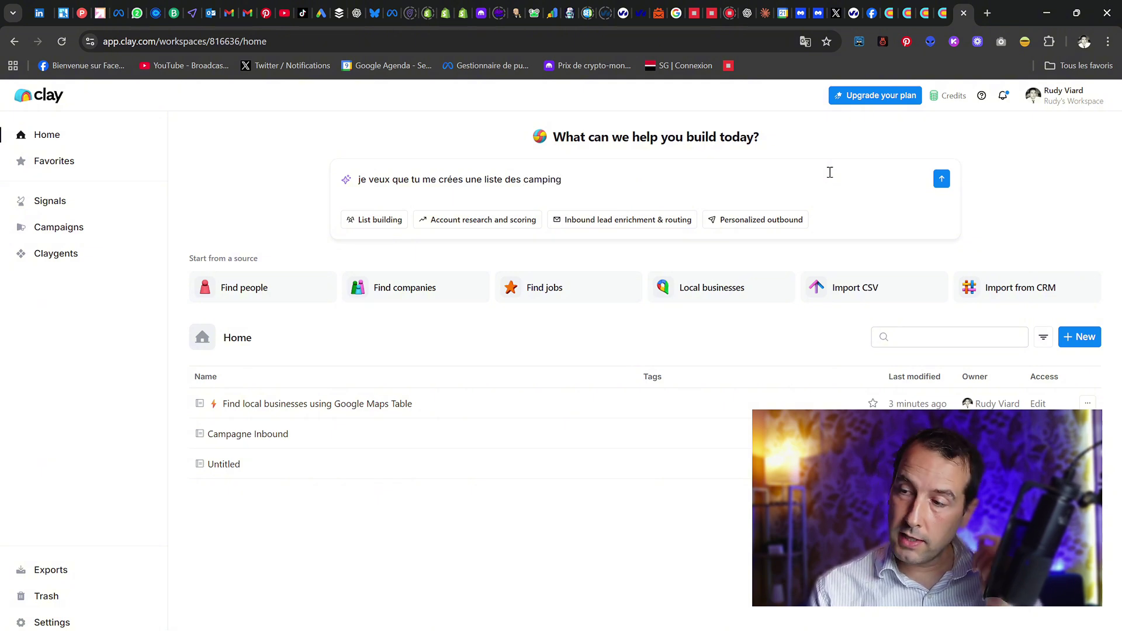
{"action": "key", "text": "BackSpace"}
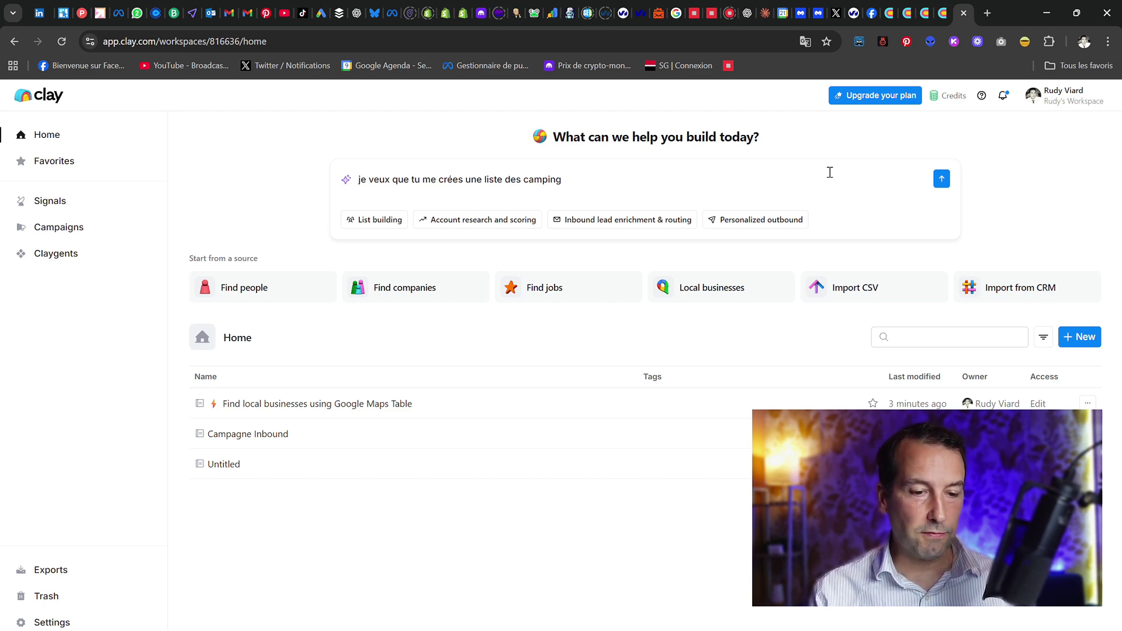
{"action": "type", "text": "avec "}
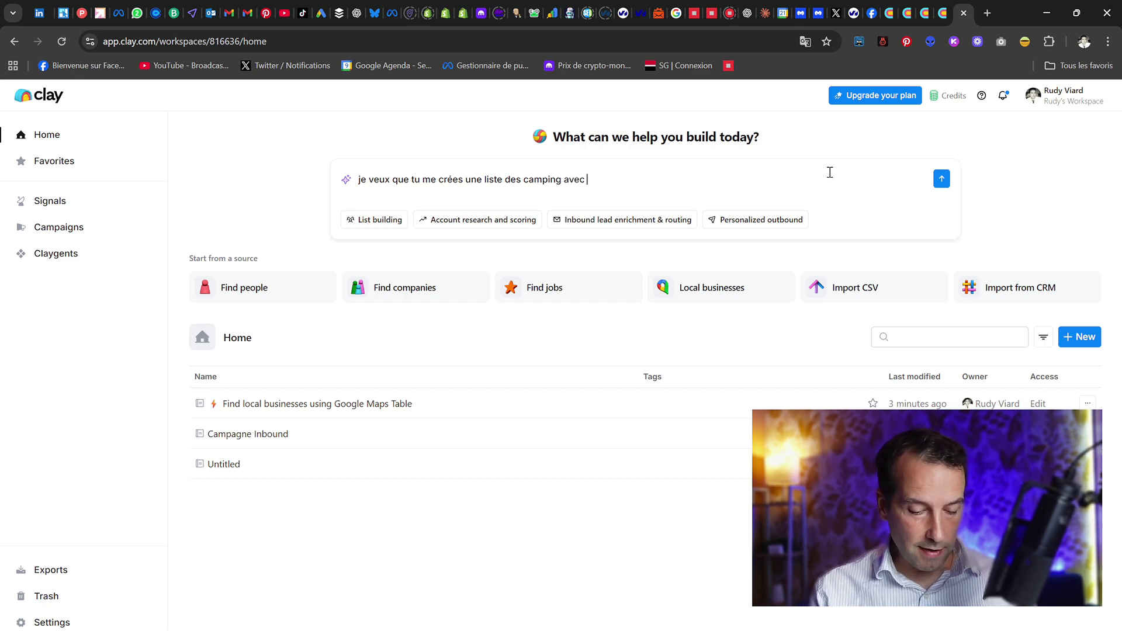
{"action": "type", "text": "l'email des dei"}
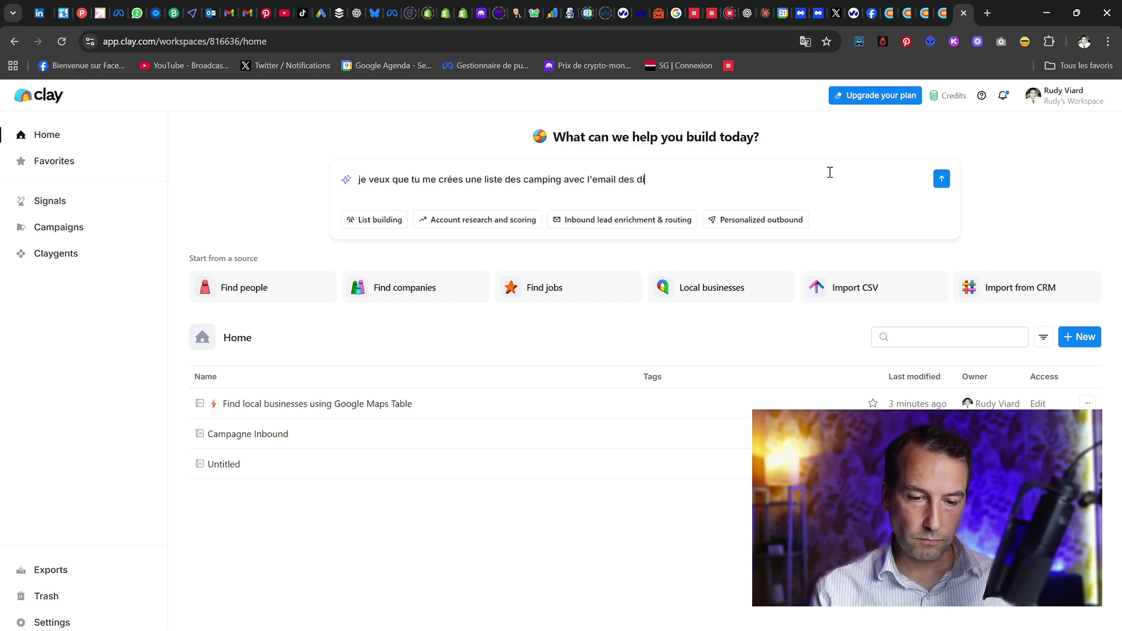
{"action": "type", "text": "rigeants en Giro"}
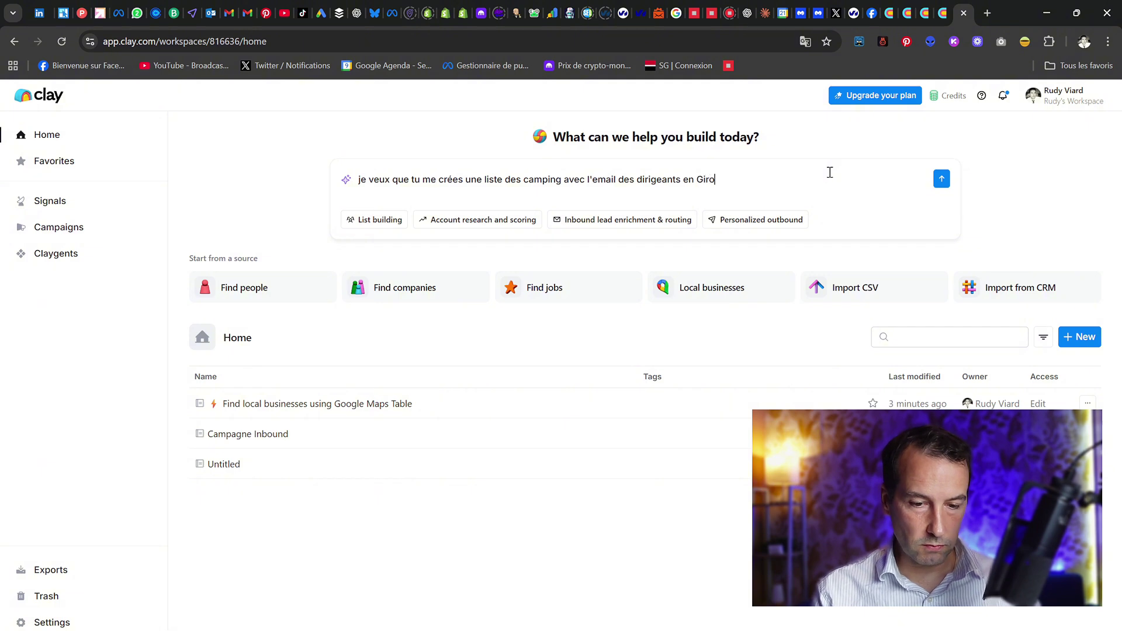
{"action": "type", "text": "nde (France)"}
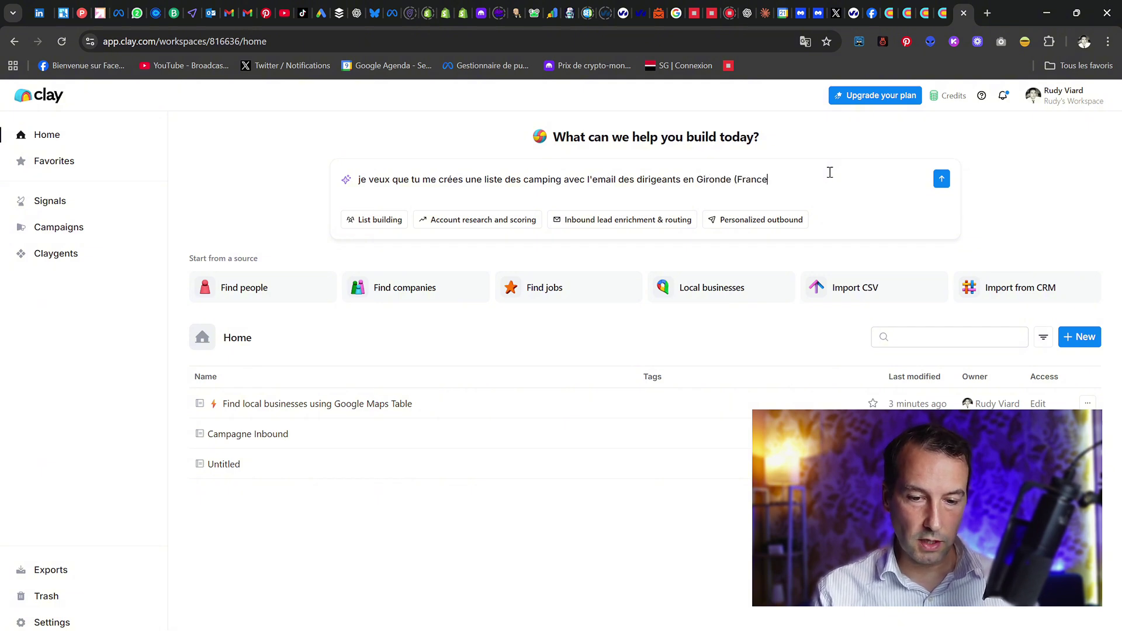
Look through the other open workspace pages: the Google Maps local businesses table, Signals and the Claygent editor.
{"action": "left_click", "coordinate": [941, 11]}
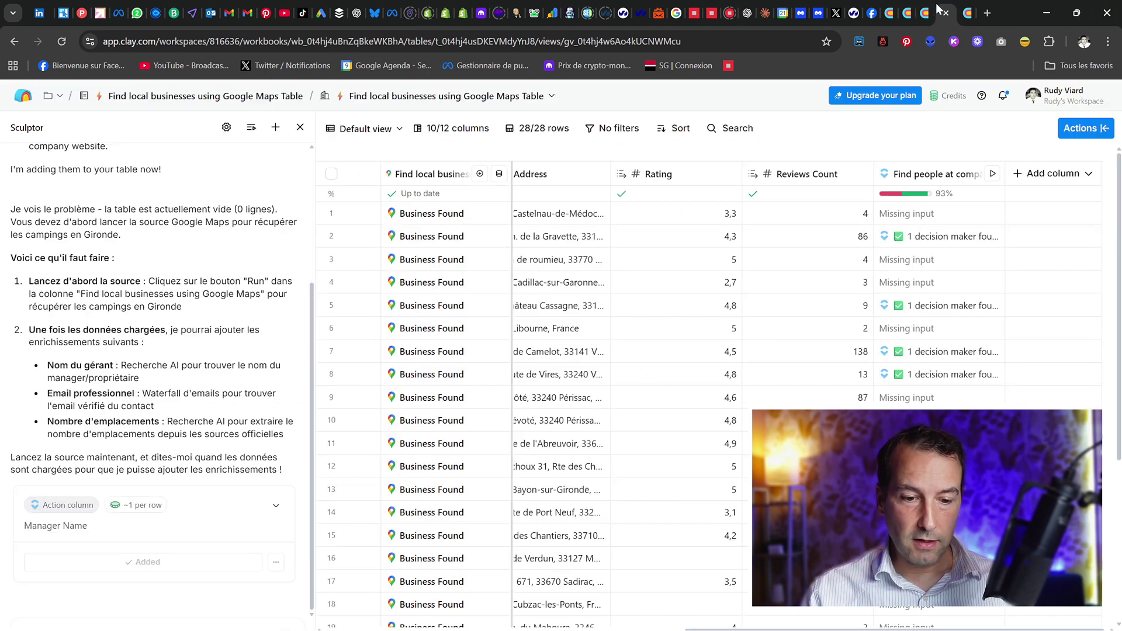
{"action": "left_click", "coordinate": [944, 13]}
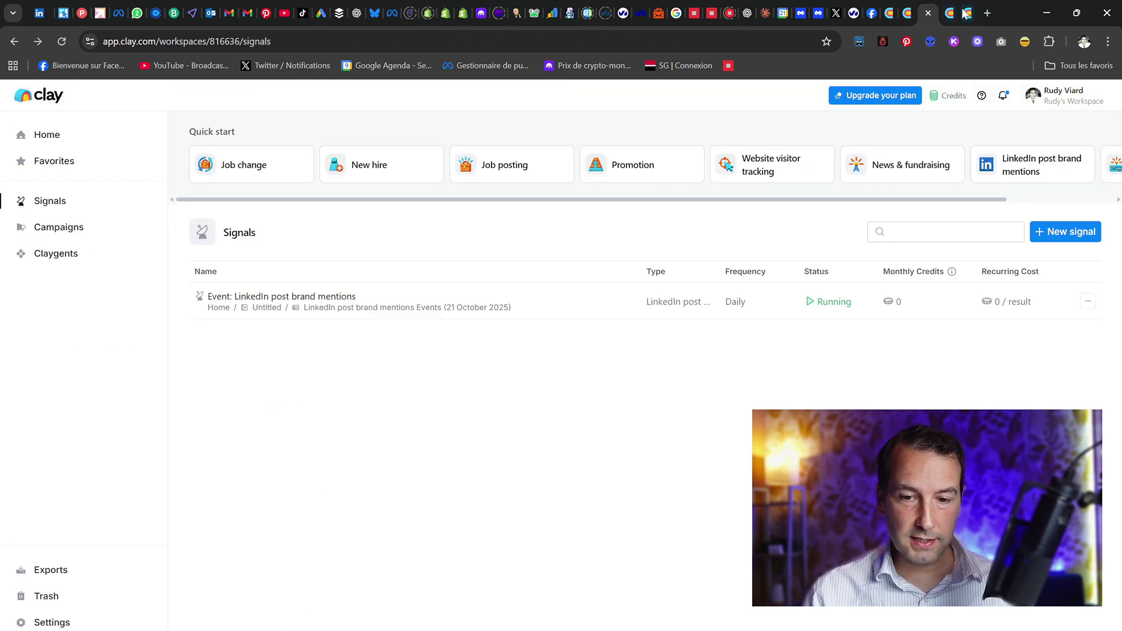
{"action": "left_click", "coordinate": [928, 12]}
{"action": "left_click", "coordinate": [910, 13]}
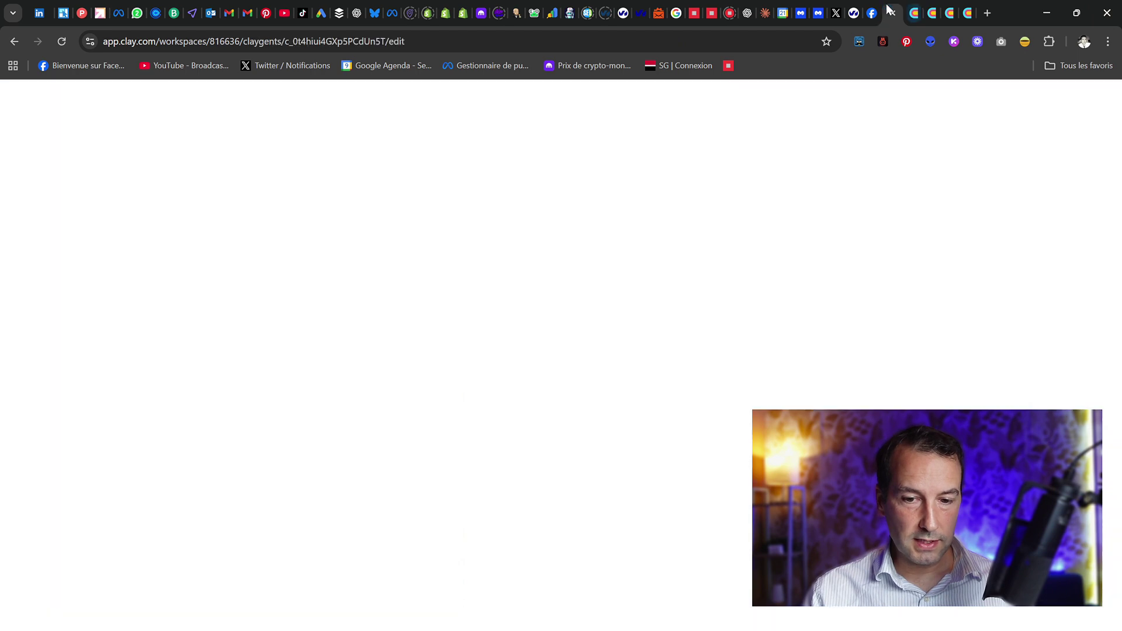
{"action": "left_click", "coordinate": [951, 12]}
{"action": "left_click", "coordinate": [969, 13]}
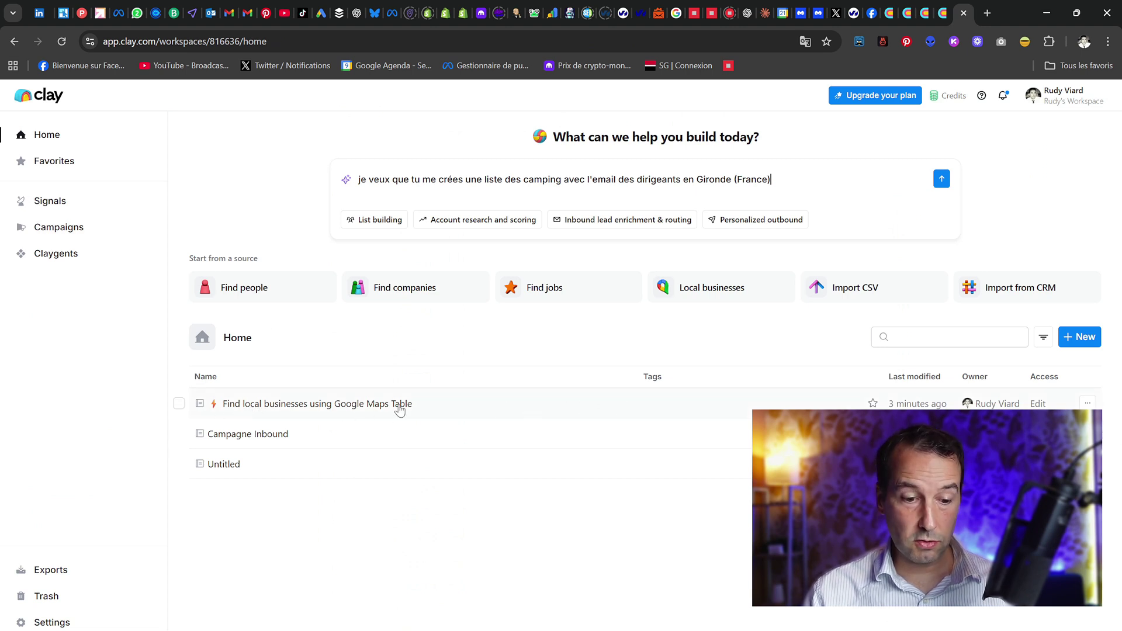
Open the "Find local businesses using Google Maps Table" workbook and view its table and overview.
{"action": "left_click", "coordinate": [370, 410]}
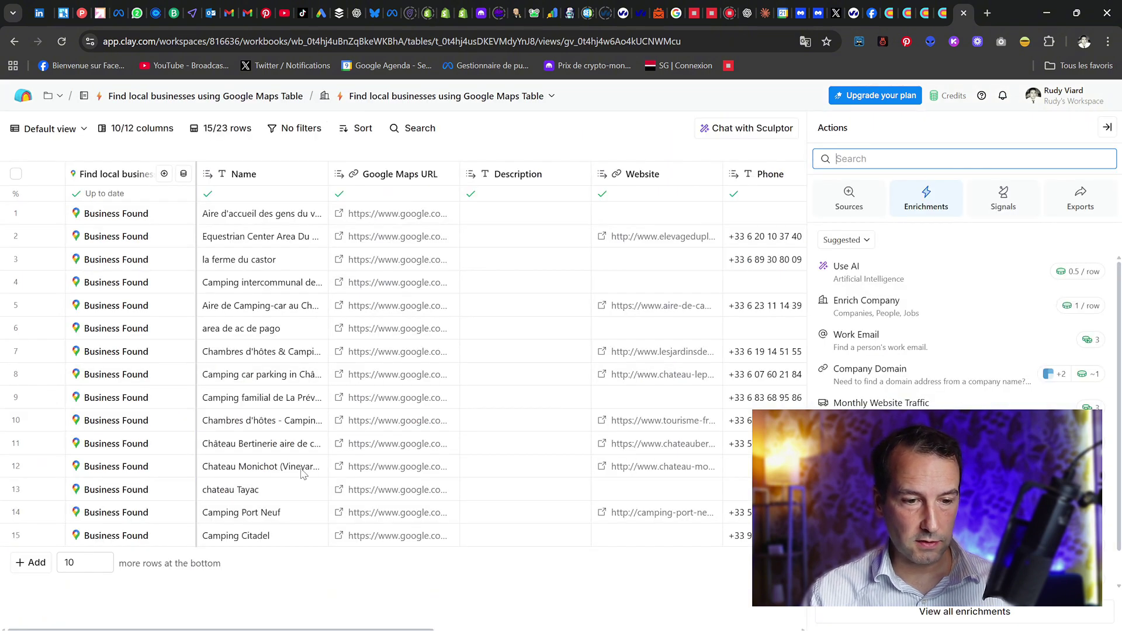
{"action": "left_click", "coordinate": [138, 100]}
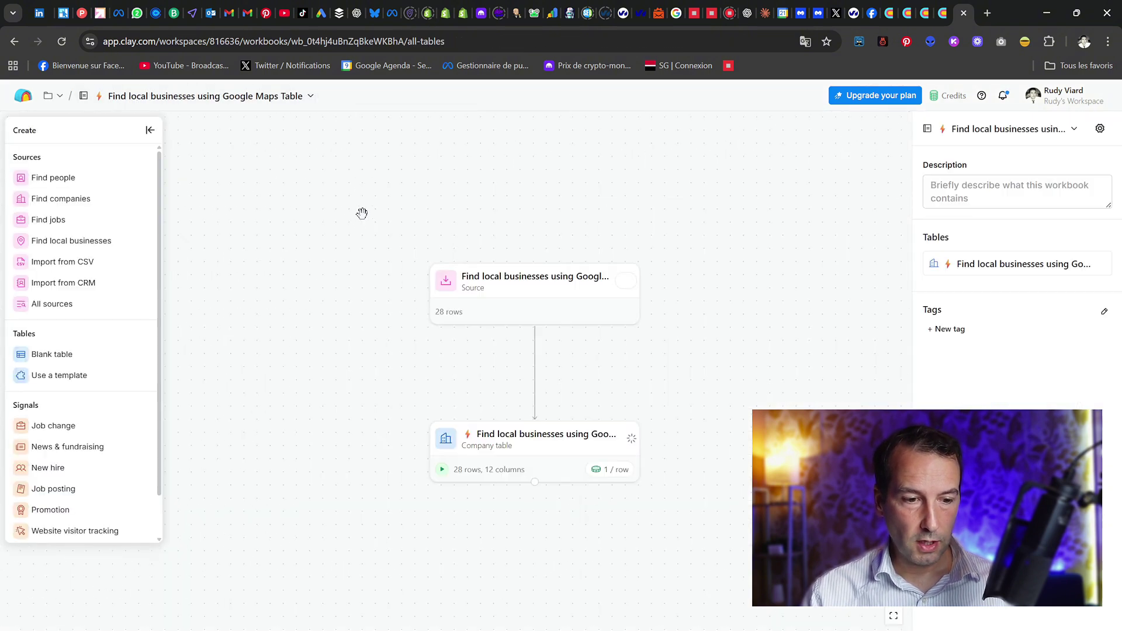
{"action": "left_click", "coordinate": [941, 12]}
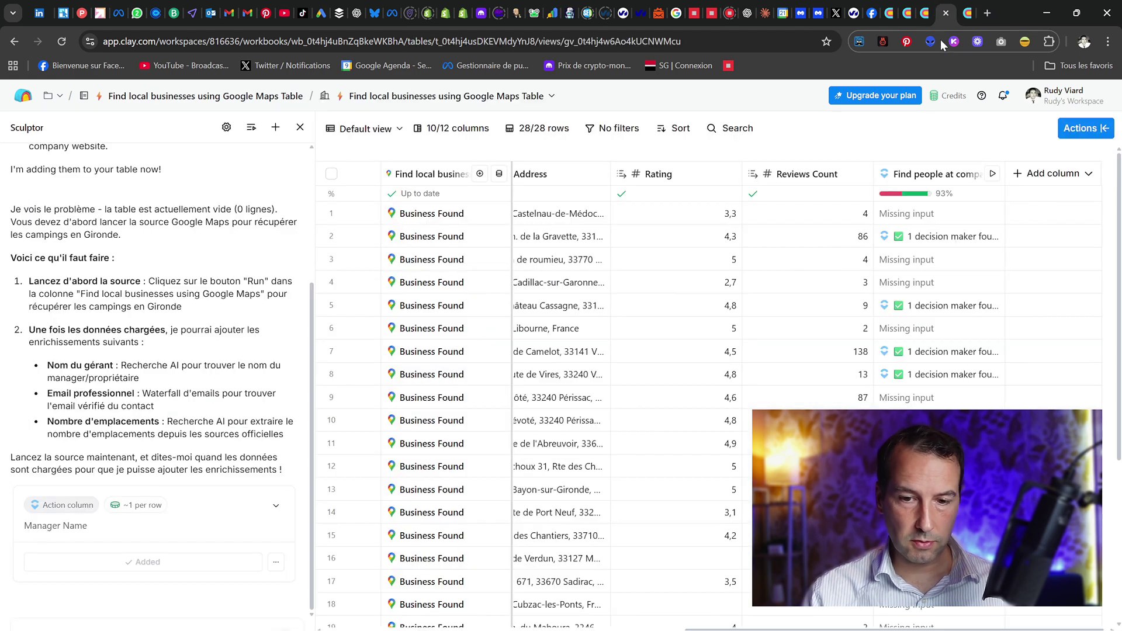
Enter the prompt "trouve moi la liste des cabinets conseil à Paris avec l'email du dirigeant" on the empty home page.
{"action": "left_click", "coordinate": [932, 8]}
{"action": "left_click", "coordinate": [950, 12]}
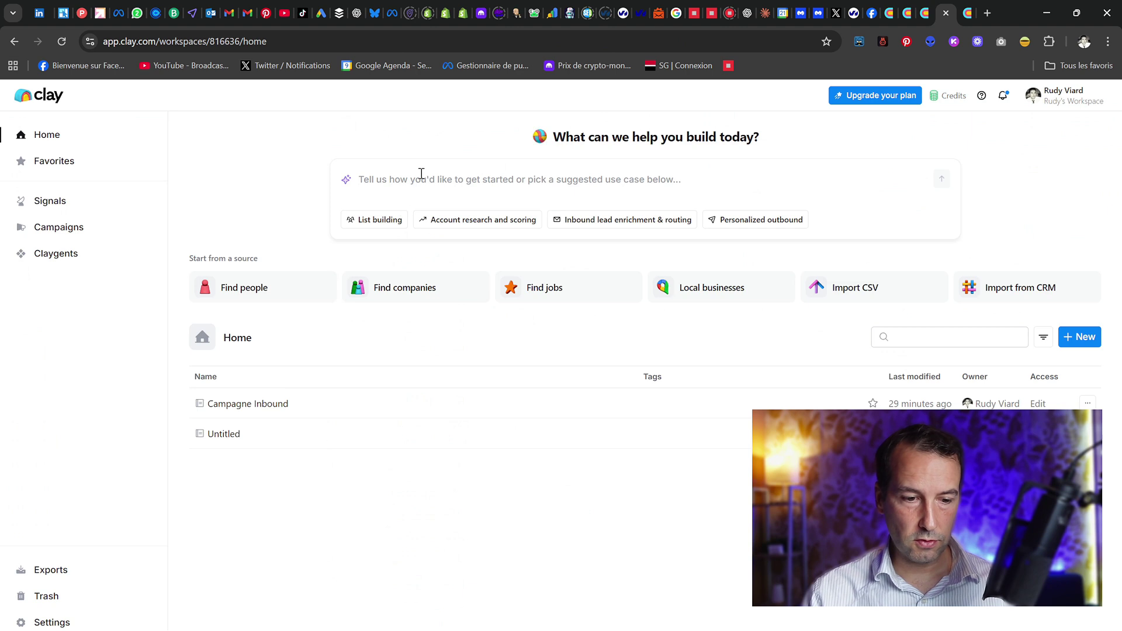
{"action": "type", "text": "trouve "}
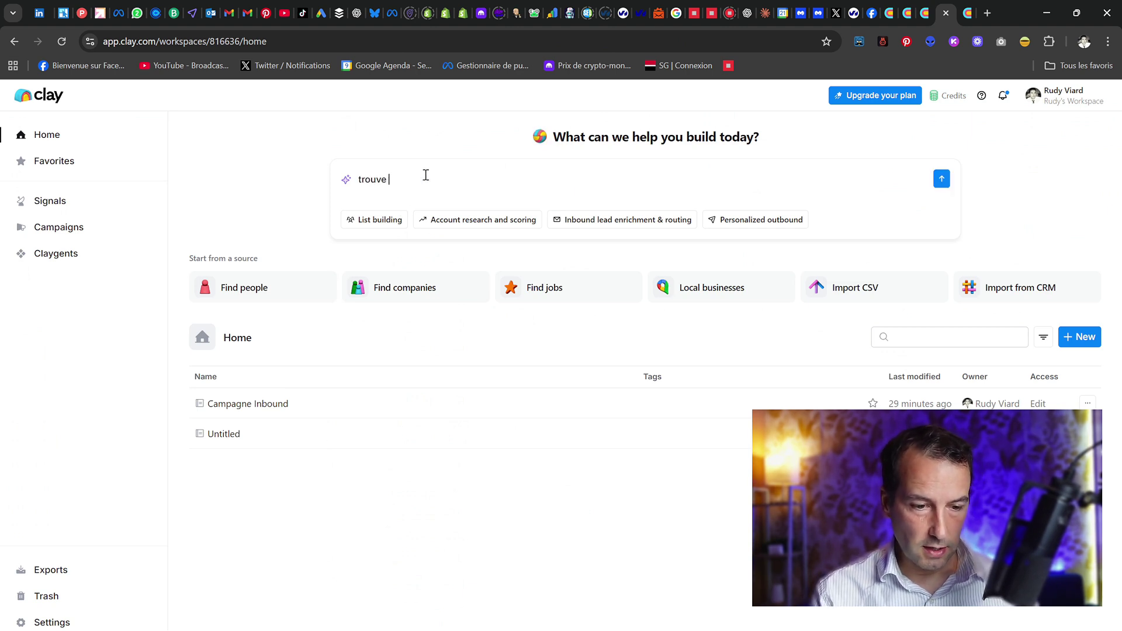
{"action": "type", "text": "moi la liste des ca"}
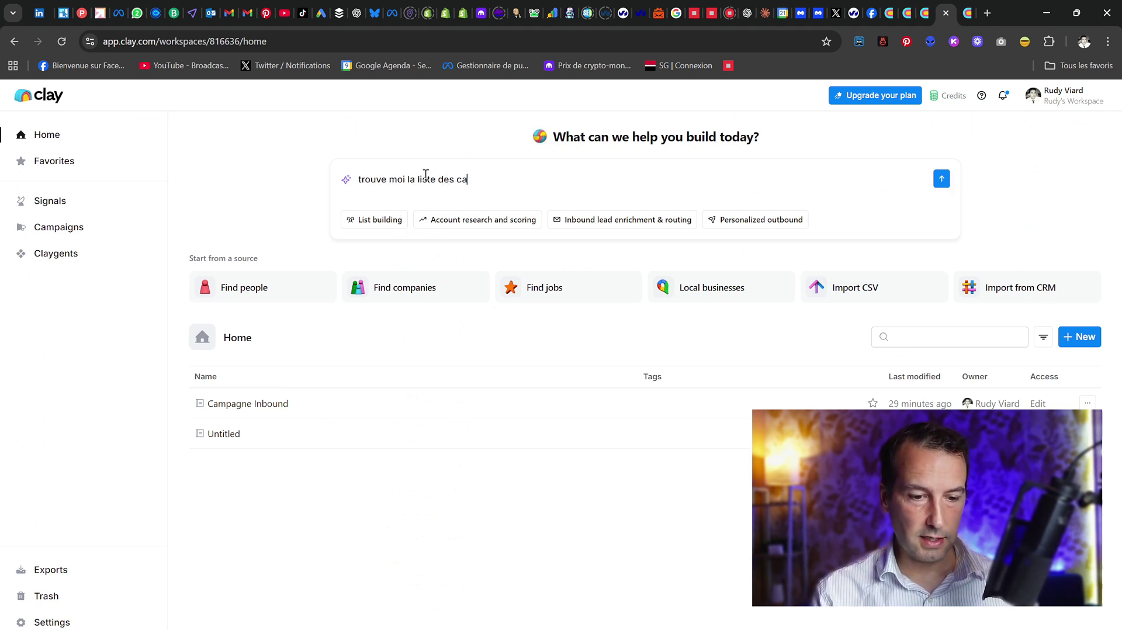
{"action": "type", "text": "binets conseil "}
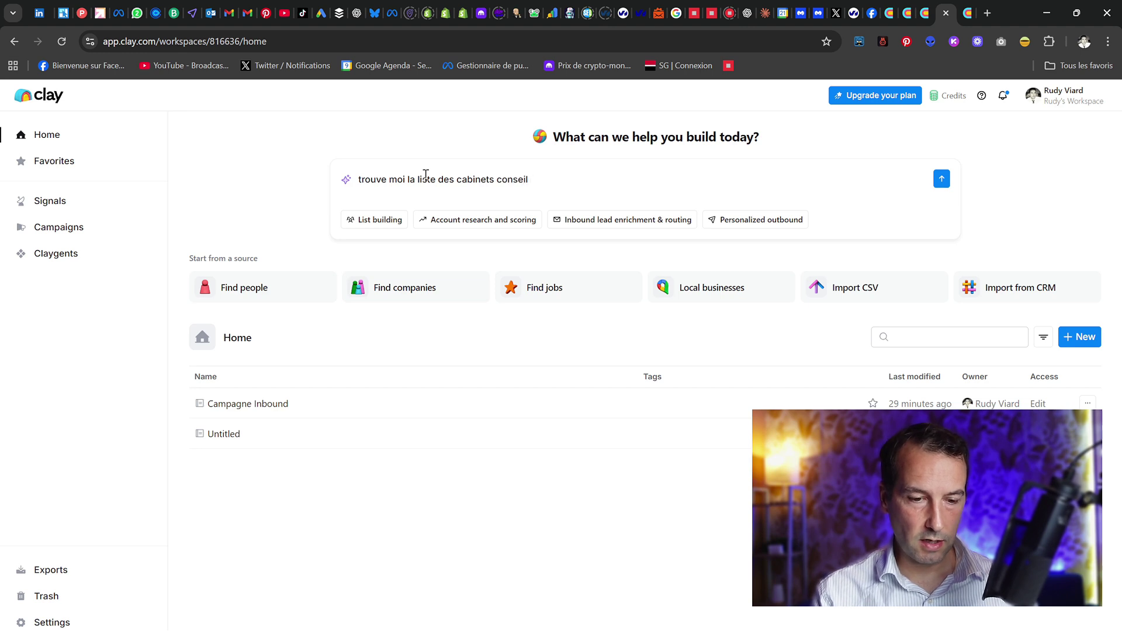
{"action": "type", "text": "à Paris ave cl'e"}
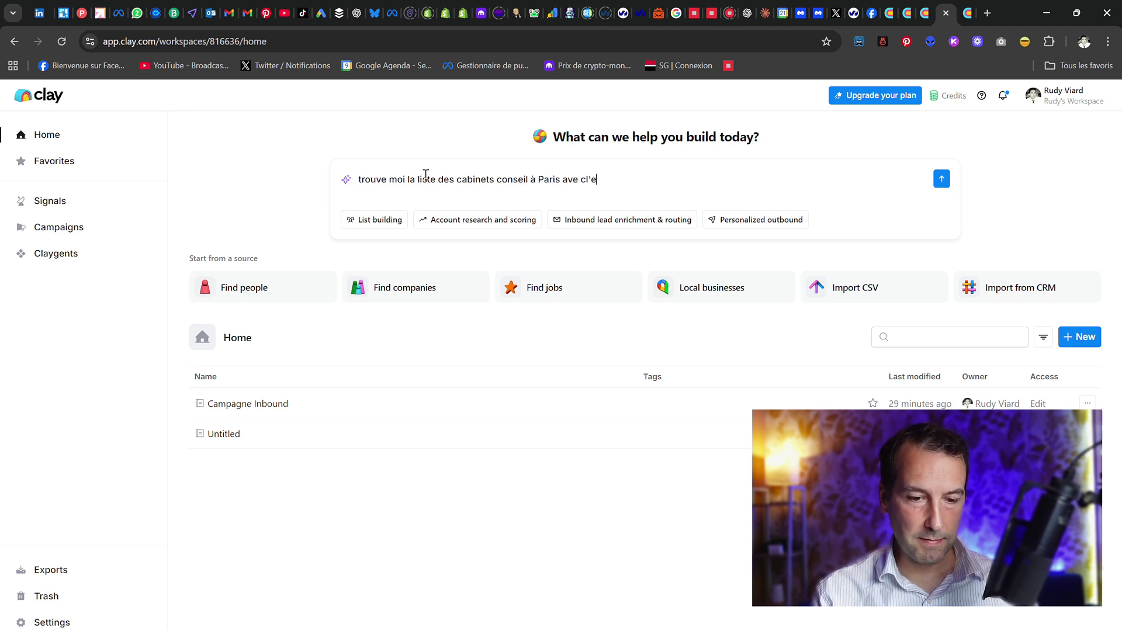
{"action": "key", "text": "BackSpace"}
{"action": "key", "text": "BackSpace"}
{"action": "key", "text": "BackSpace"}
{"action": "key", "text": "BackSpace"}
{"action": "key", "text": "BackSpace"}
{"action": "type", "text": "c l'email du d"}
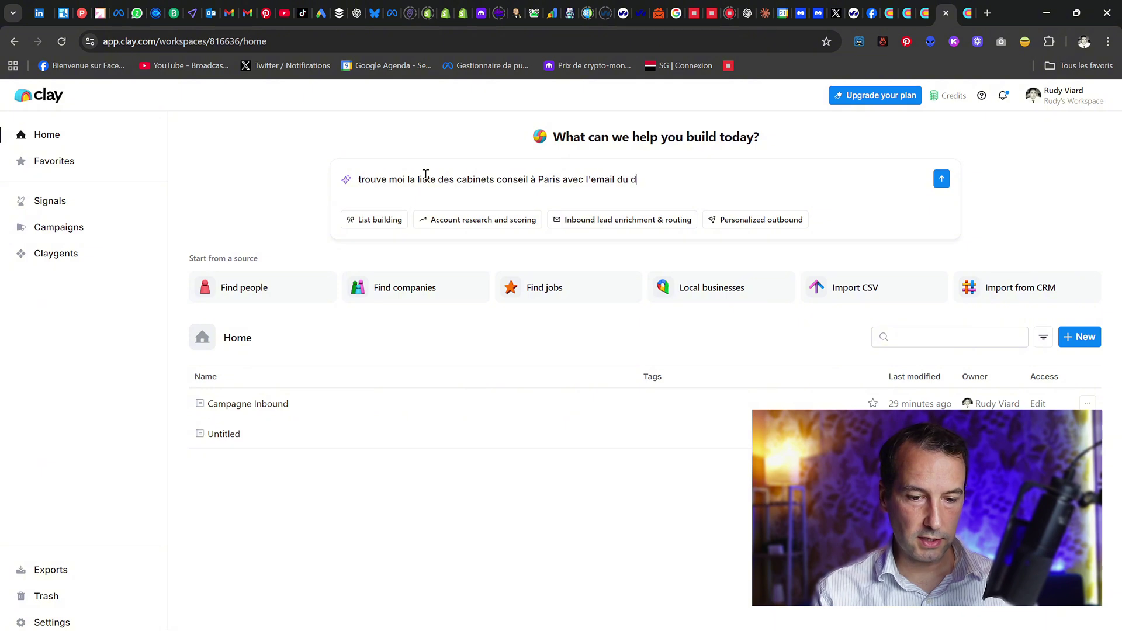
{"action": "type", "text": "irigeant et ay"}
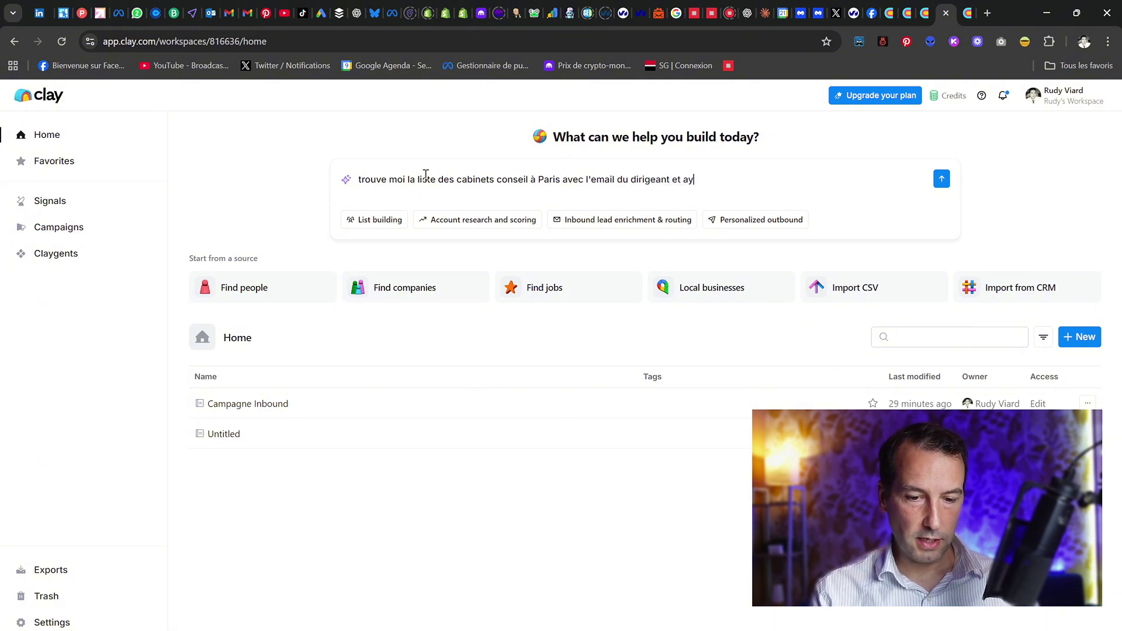
Complete the prompt with the criterion "et ayant plus de 50 salariés." and submit it.
{"action": "type", "text": "ant plus de50"}
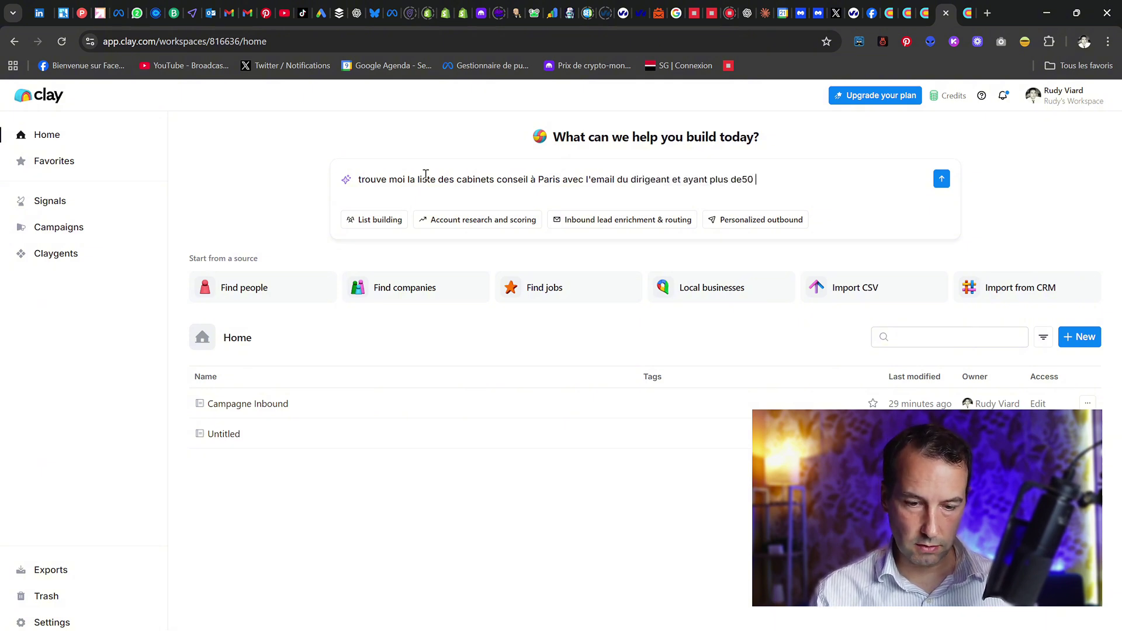
{"action": "key", "text": "BackSpace"}
{"action": "key", "text": "BackSpace"}
{"action": "key", "text": "BackSpace"}
{"action": "type", "text": "50 sala"}
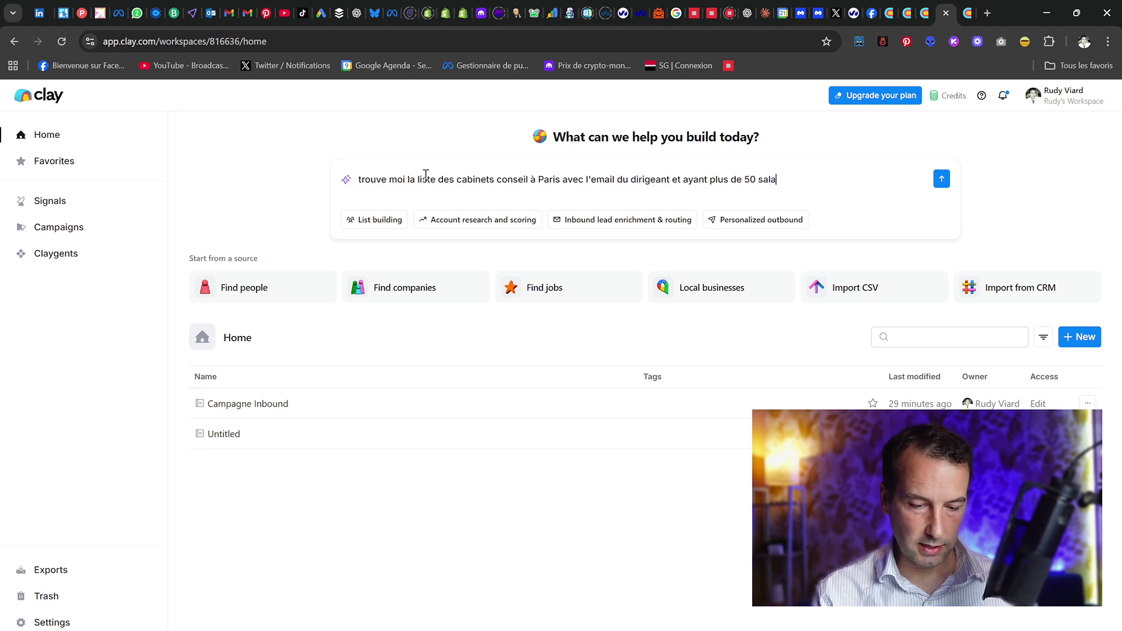
{"action": "type", "text": "riés."}
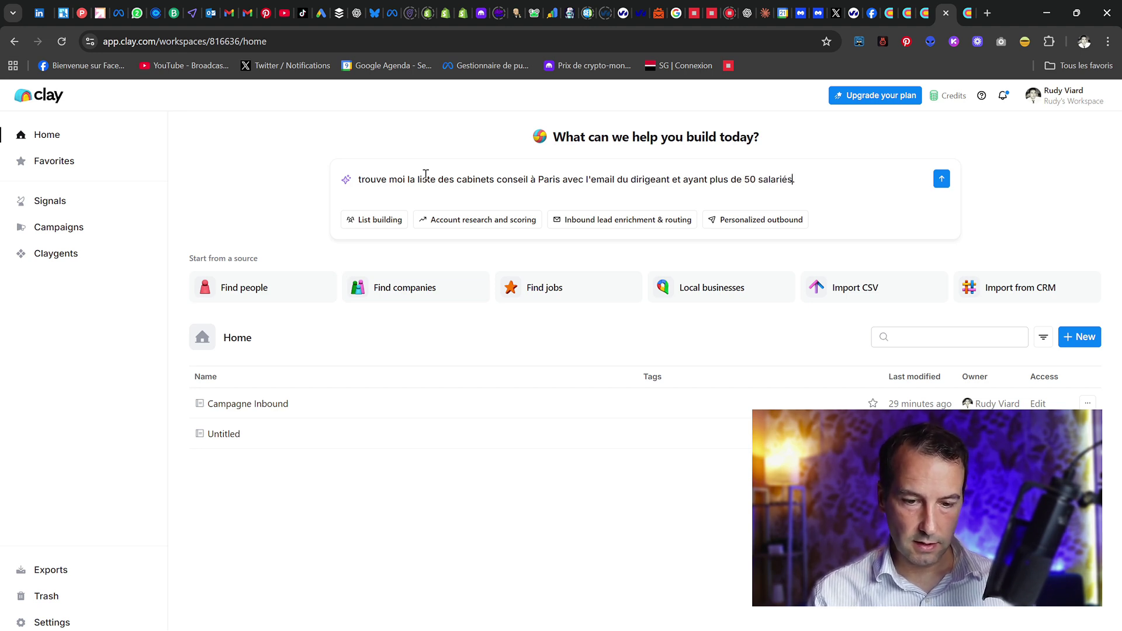
{"action": "key", "text": "Return"}
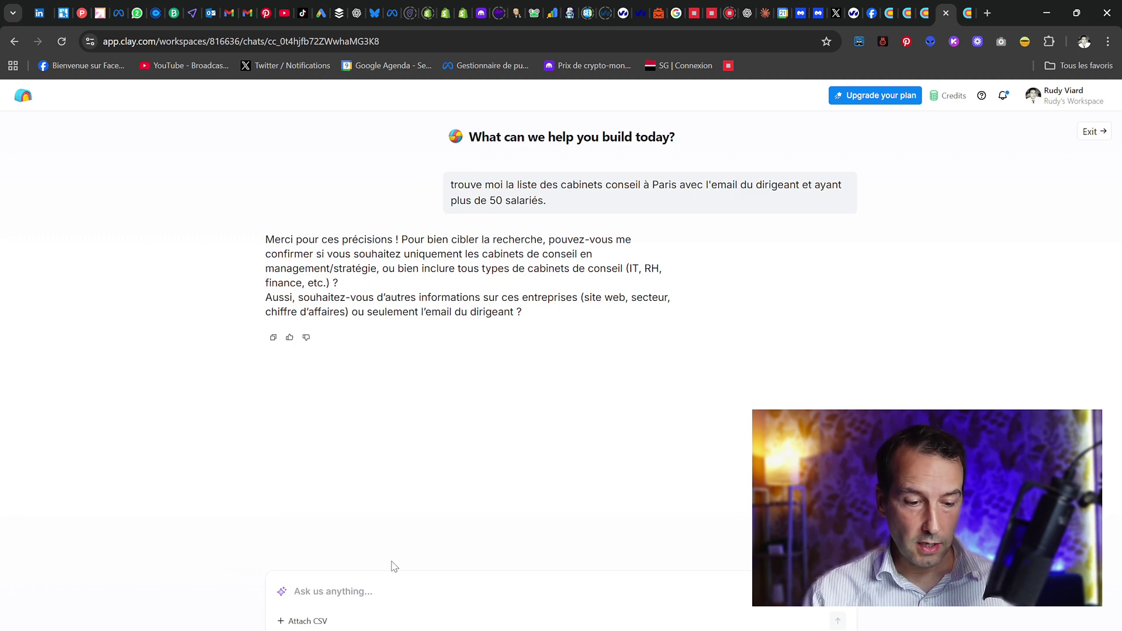
Read the assistant's questions about the type of consulting firms and the additional company information.
{"action": "left_click_drag", "start_coordinate": [383, 269], "coordinate": [506, 280]}
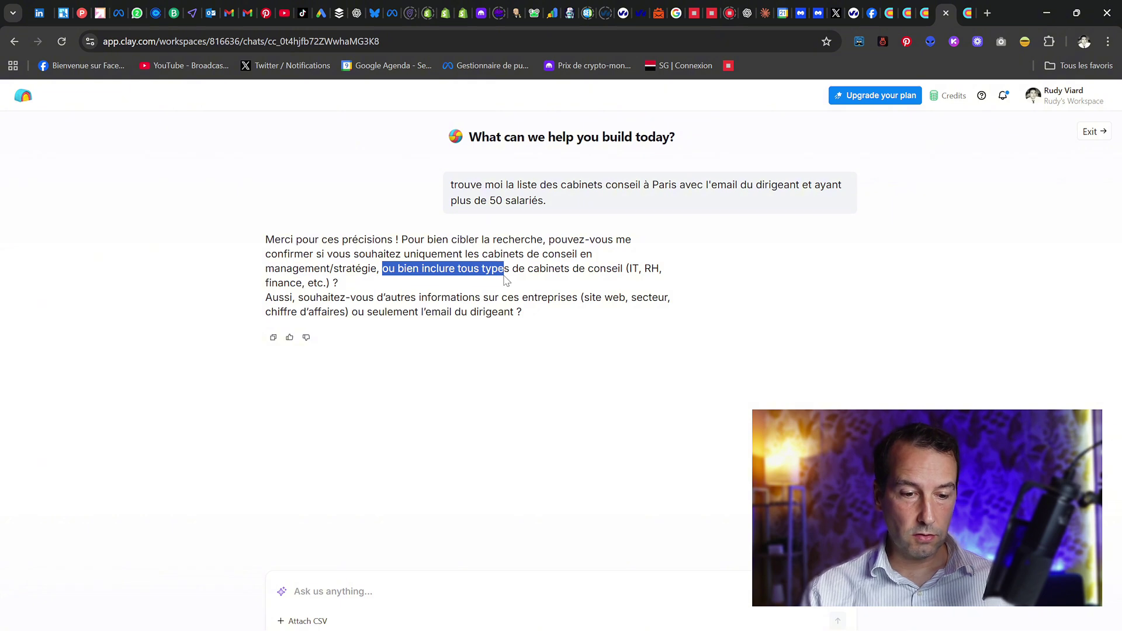
{"action": "left_click", "coordinate": [506, 281]}
{"action": "left_click_drag", "start_coordinate": [396, 255], "coordinate": [635, 269]}
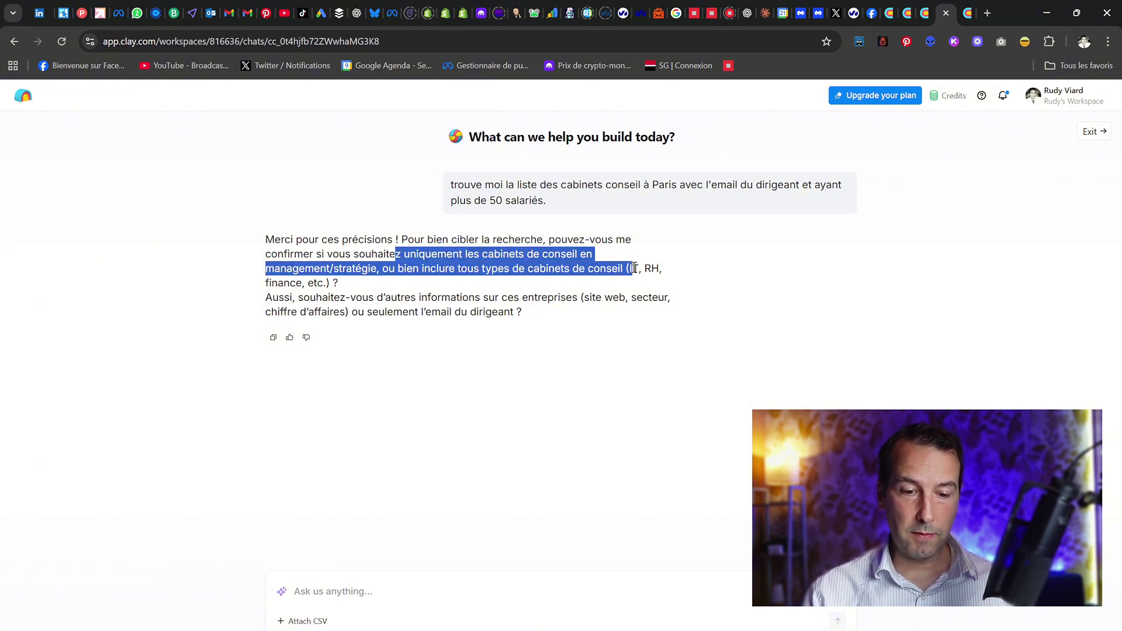
{"action": "left_click", "coordinate": [632, 270]}
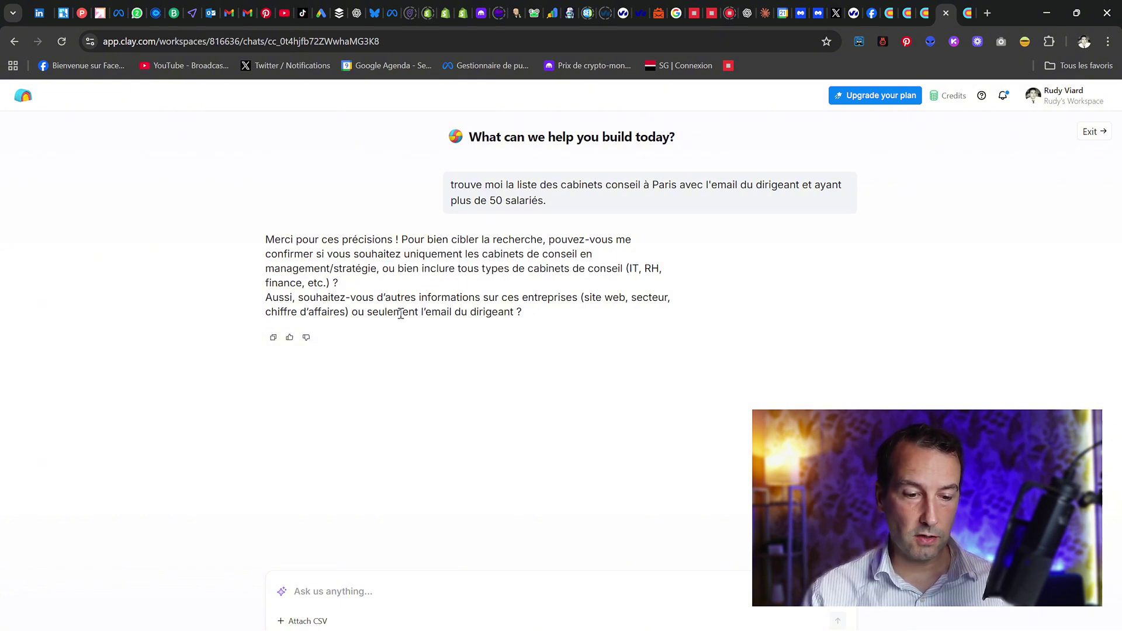
{"action": "left_click_drag", "start_coordinate": [592, 291], "coordinate": [629, 319]}
{"action": "left_click", "coordinate": [608, 333]}
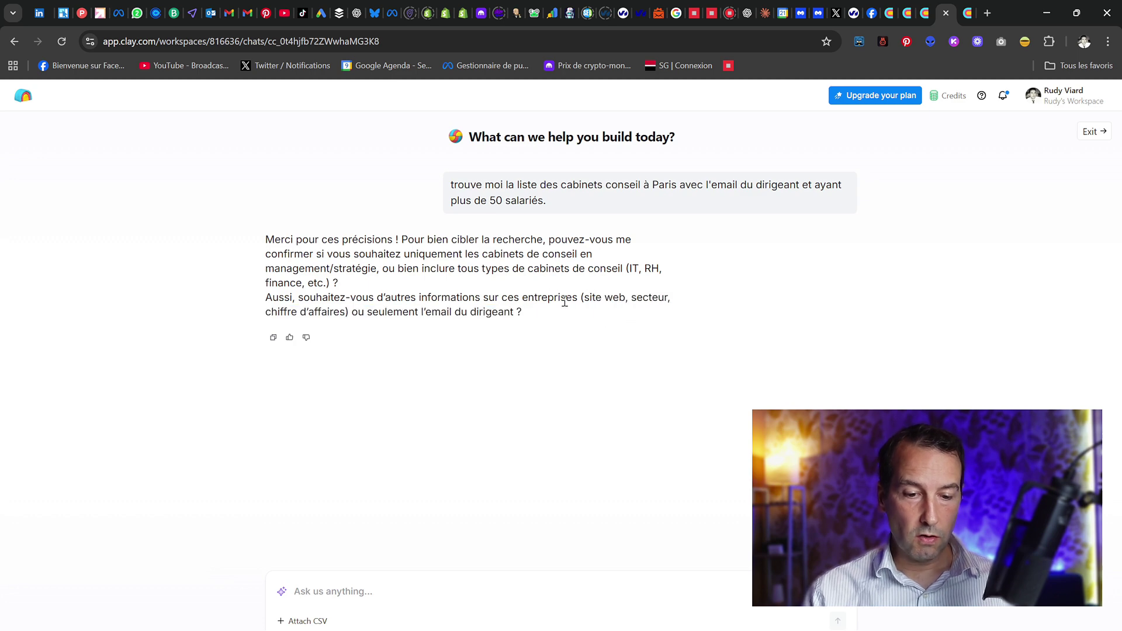
{"action": "left_click_drag", "start_coordinate": [564, 303], "coordinate": [541, 380]}
{"action": "left_click", "coordinate": [538, 343]}
Answer the assistant with "non tous les cabinets, je veux site web, secteur, chiffre d'affaires et téléphone".
{"action": "left_click", "coordinate": [411, 593]}
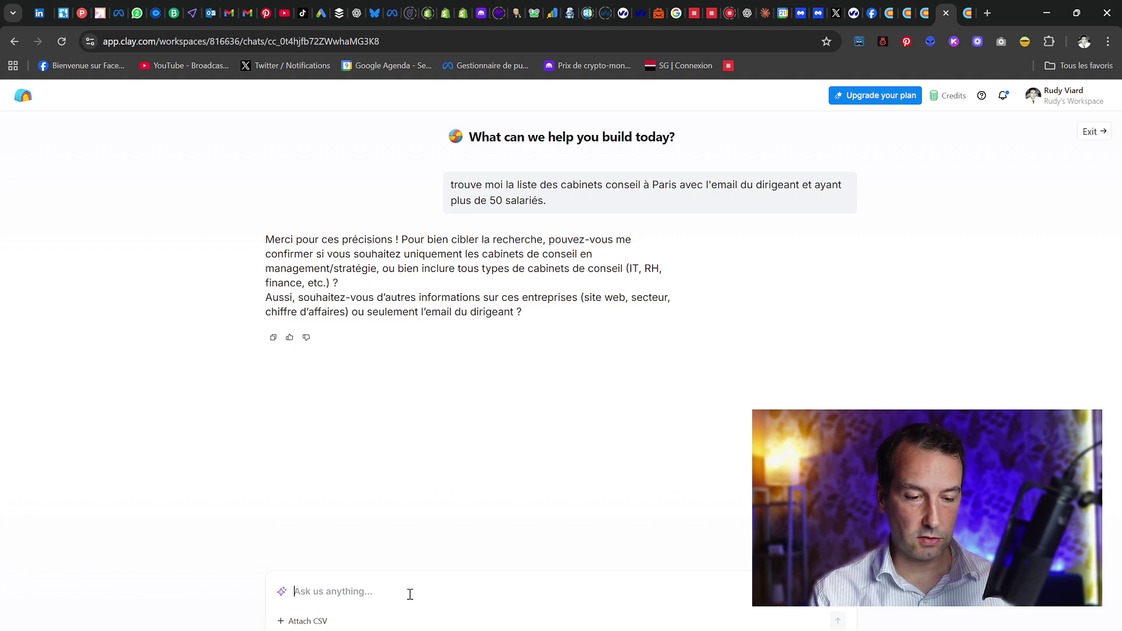
{"action": "type", "text": "non"}
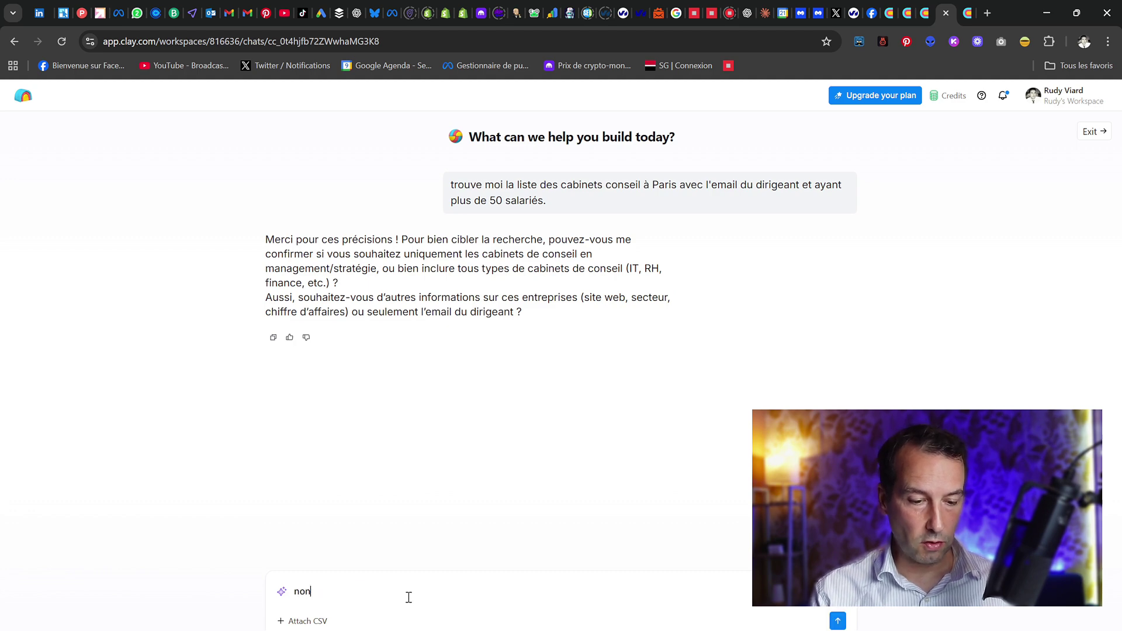
{"action": "type", "text": " tous les cabinets"}
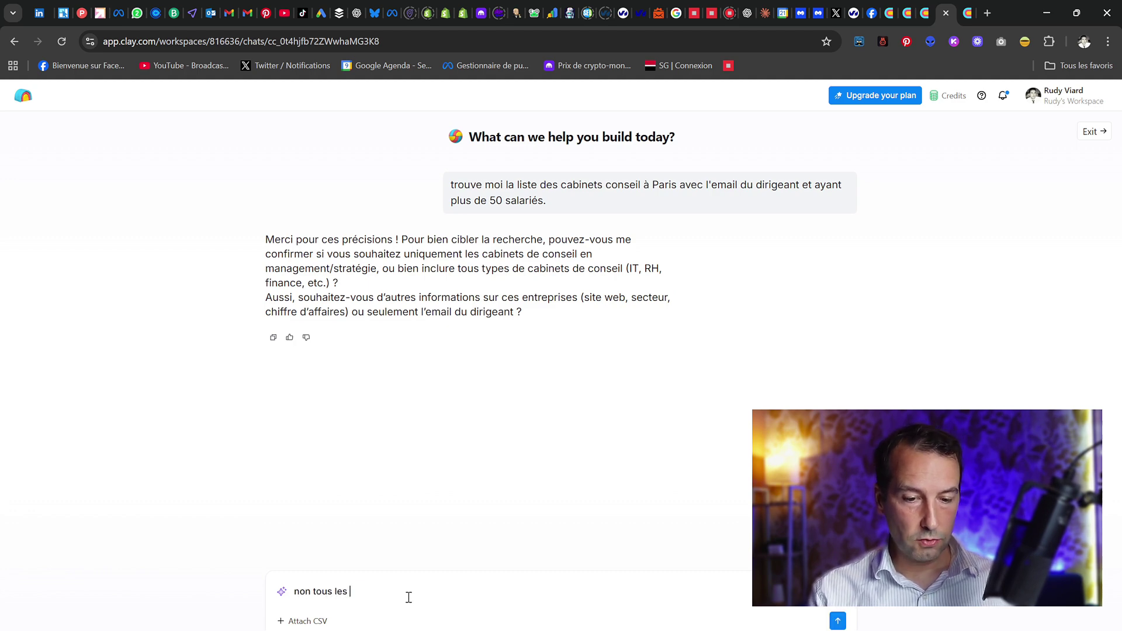
{"action": "key", "text": "BackSpace"}
{"action": "key", "text": "BackSpace"}
{"action": "type", "text": "ts"}
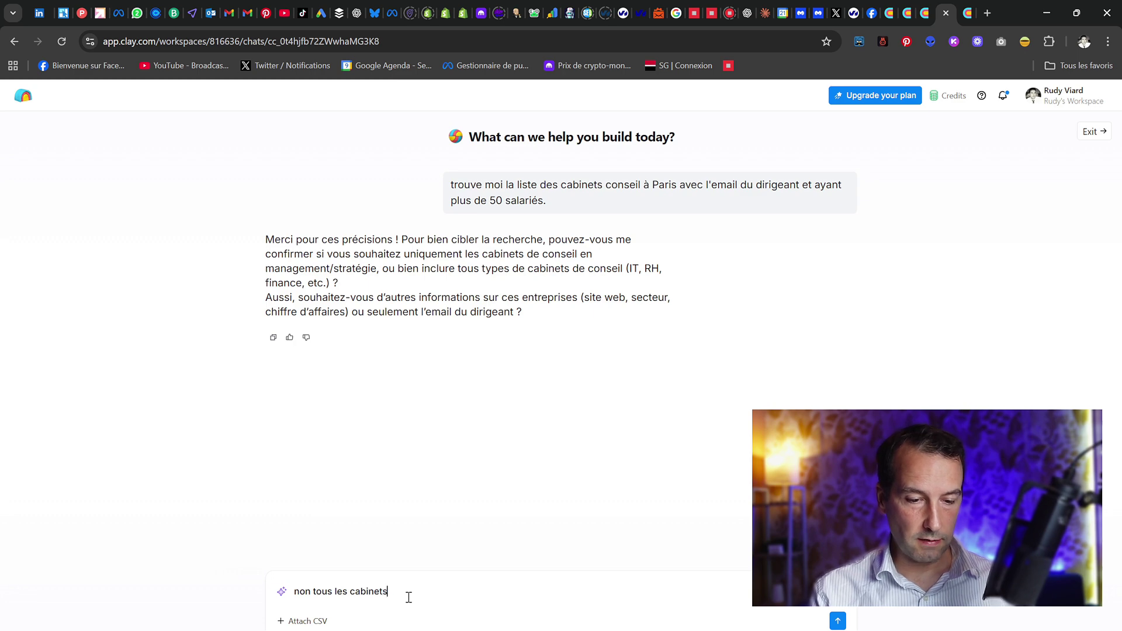
{"action": "type", "text": ", je veux "}
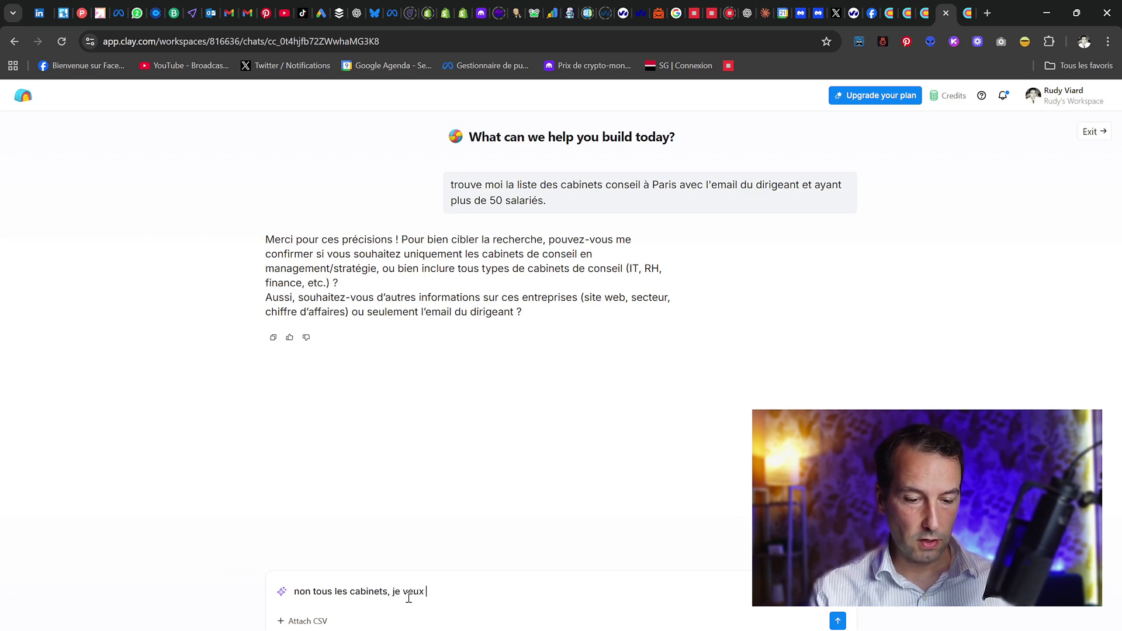
{"action": "type", "text": "site web, s"}
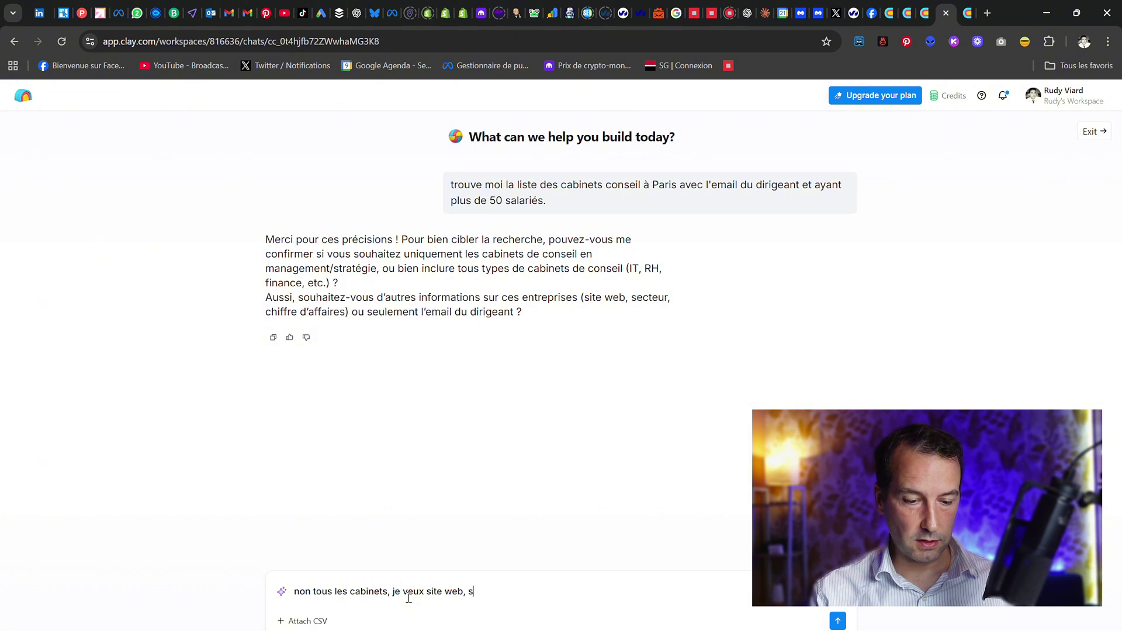
{"action": "type", "text": "ecteur, chif"}
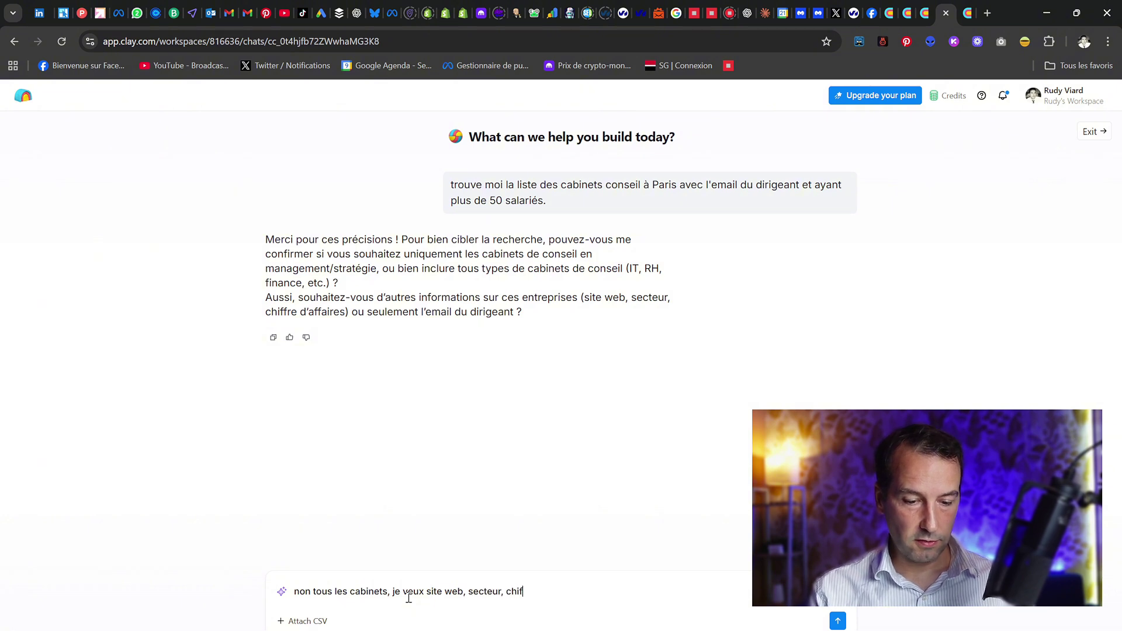
{"action": "type", "text": "fre d'affaires et téléphone"}
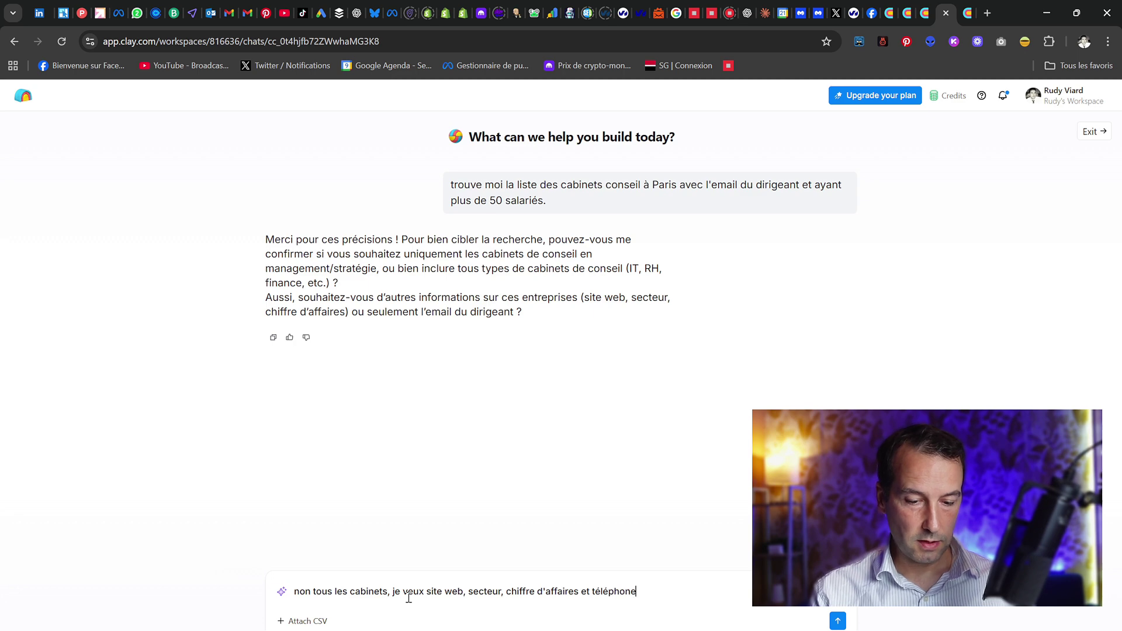
{"action": "key", "text": "Return"}
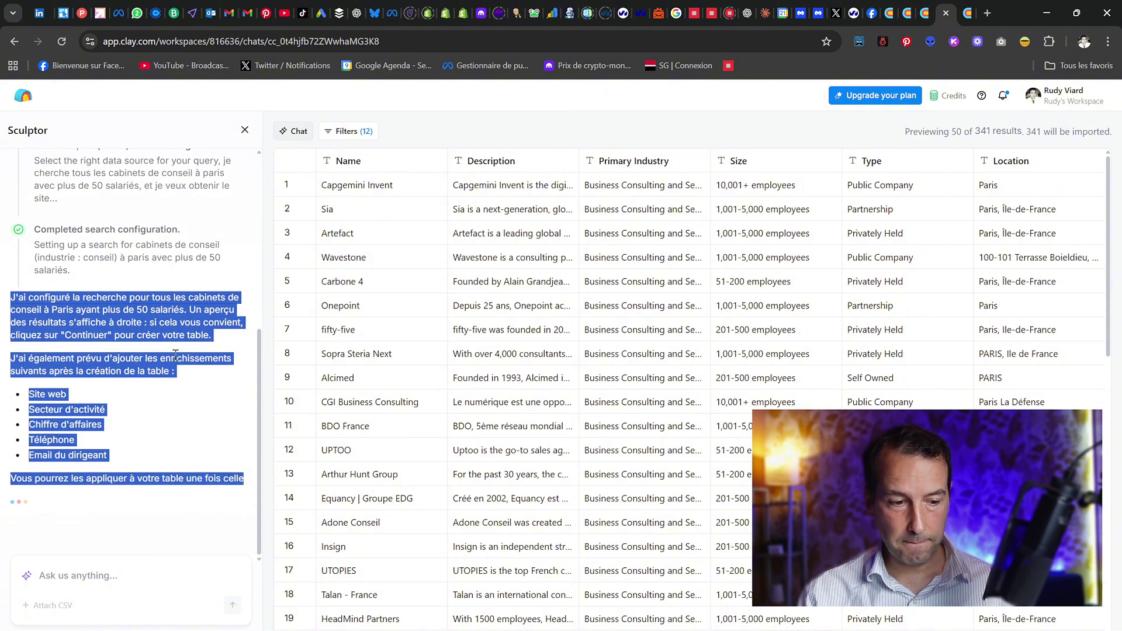
Read the assistant's summary of the configured search and its planned enrichments.
{"action": "scroll", "coordinate": [123, 240], "scroll_direction": "up", "scroll_amount": 3}
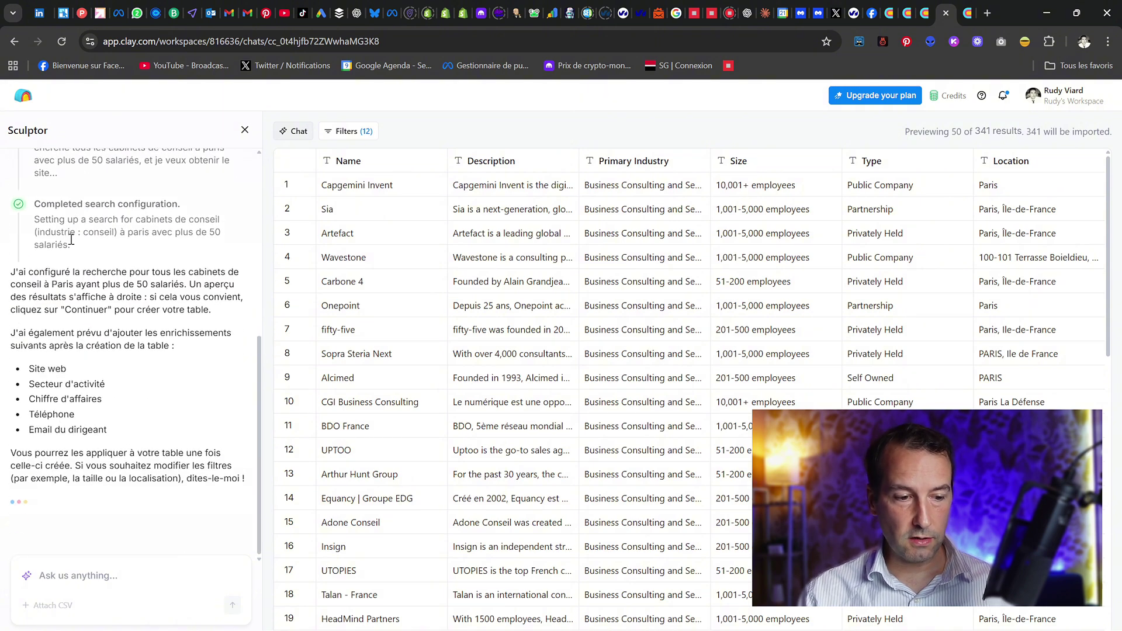
{"action": "scroll", "coordinate": [133, 299], "scroll_direction": "down", "scroll_amount": 2}
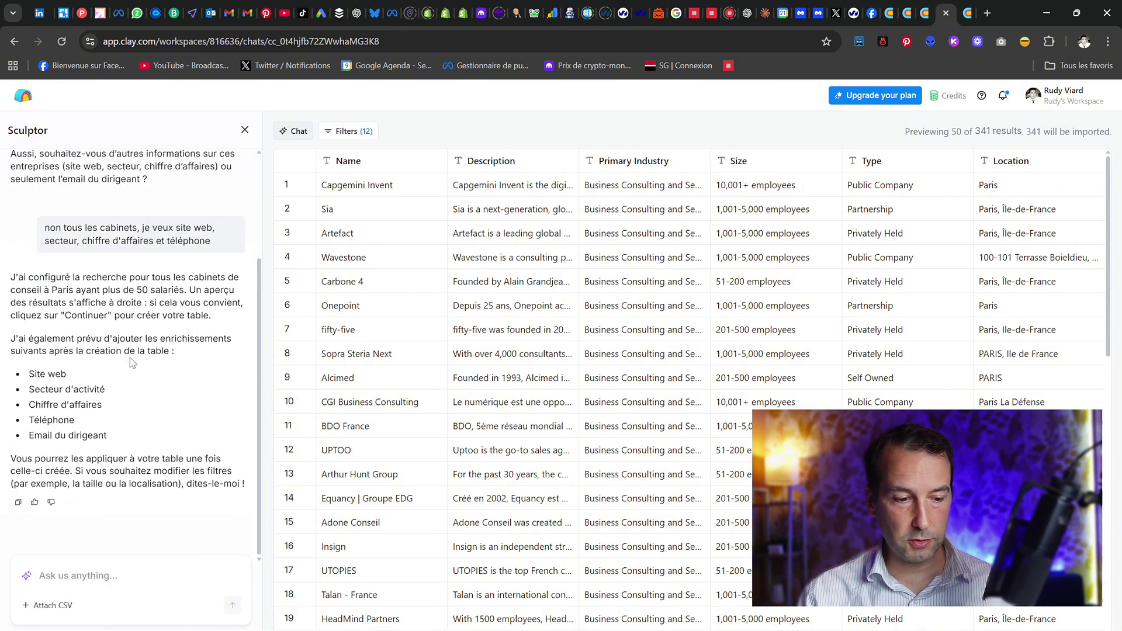
{"action": "scroll", "coordinate": [111, 292], "scroll_direction": "up", "scroll_amount": 3}
{"action": "scroll", "coordinate": [104, 245], "scroll_direction": "down", "scroll_amount": 3}
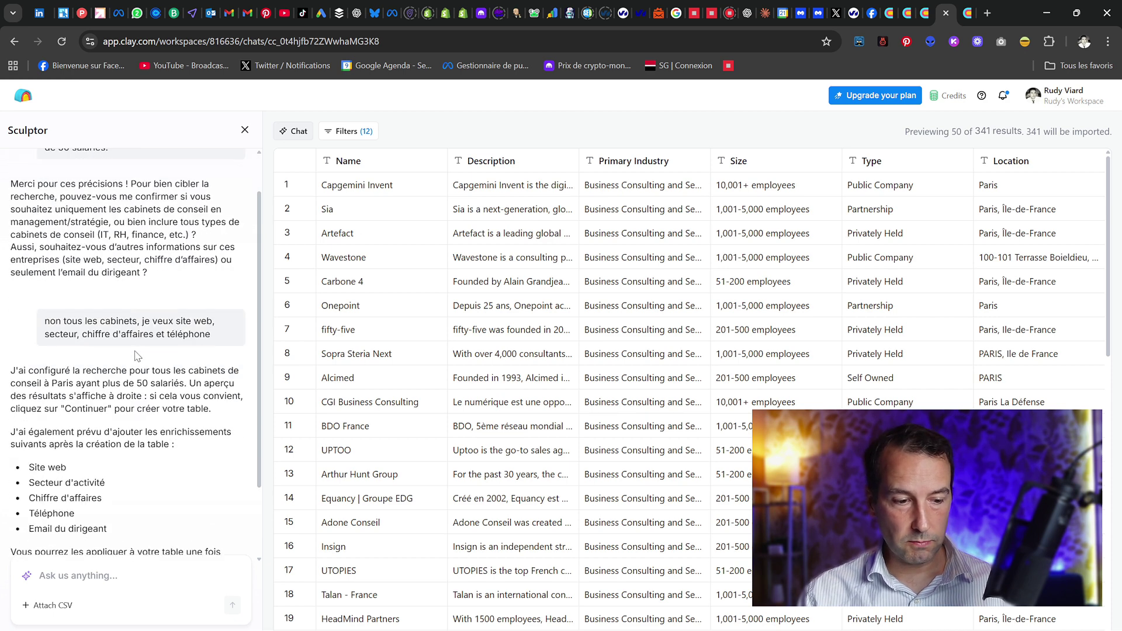
{"action": "left_click_drag", "start_coordinate": [21, 282], "coordinate": [183, 427]}
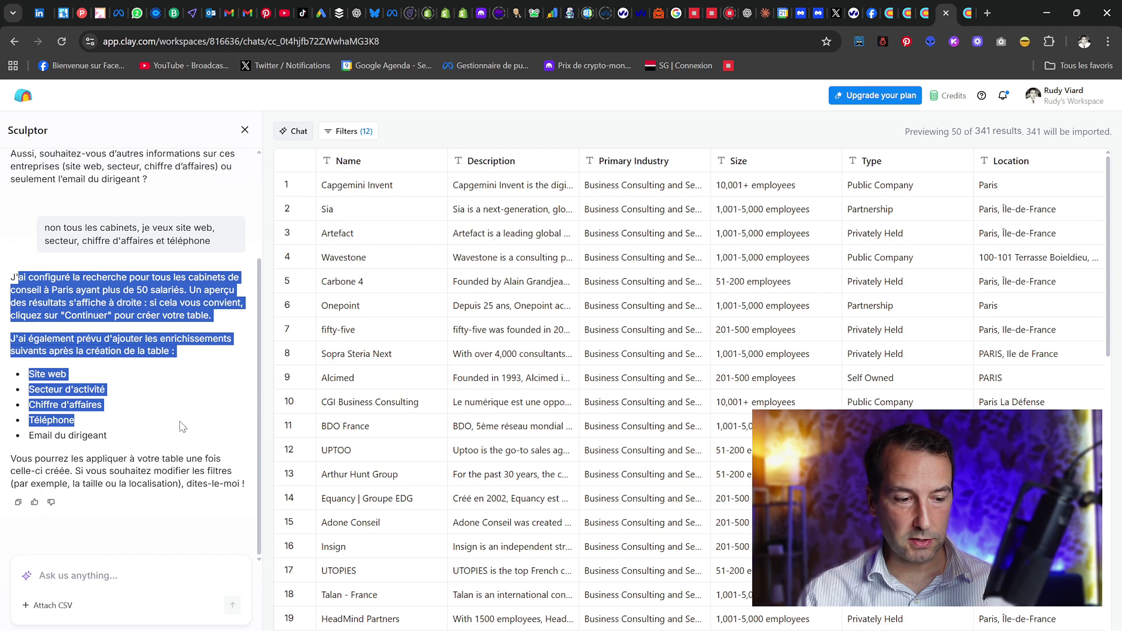
{"action": "left_click", "coordinate": [94, 514]}
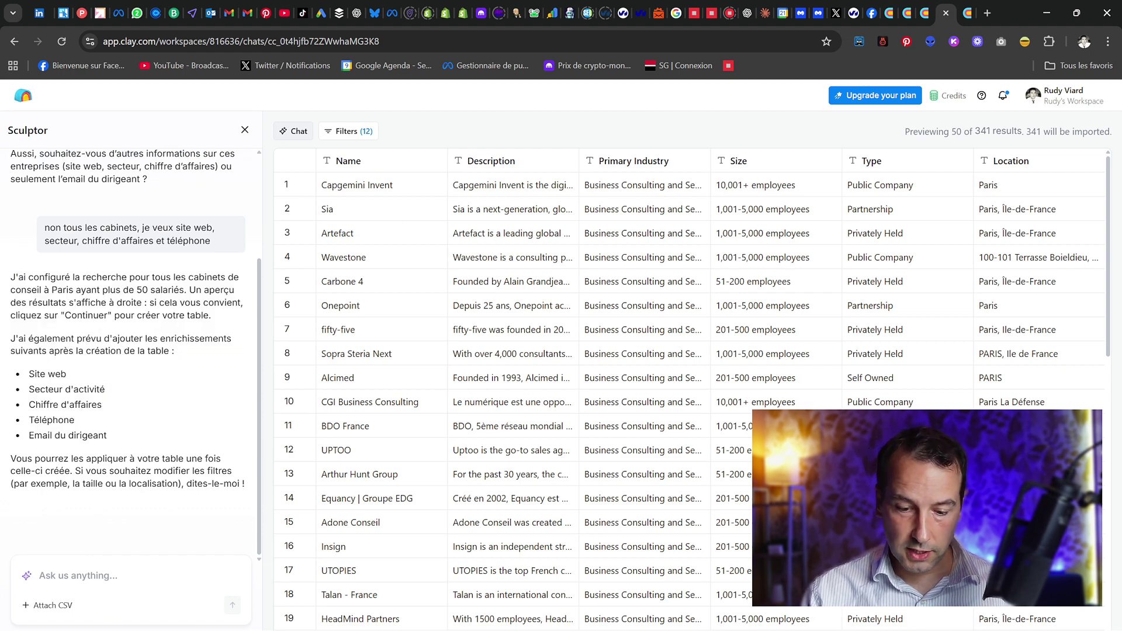
Examine the preview table of consulting firms, its rows, columns and result count.
{"action": "scroll", "coordinate": [676, 479], "scroll_direction": "right", "scroll_amount": 3}
{"action": "scroll", "coordinate": [676, 480], "scroll_direction": "left", "scroll_amount": 3}
{"action": "scroll", "coordinate": [676, 480], "scroll_direction": "down", "scroll_amount": 8}
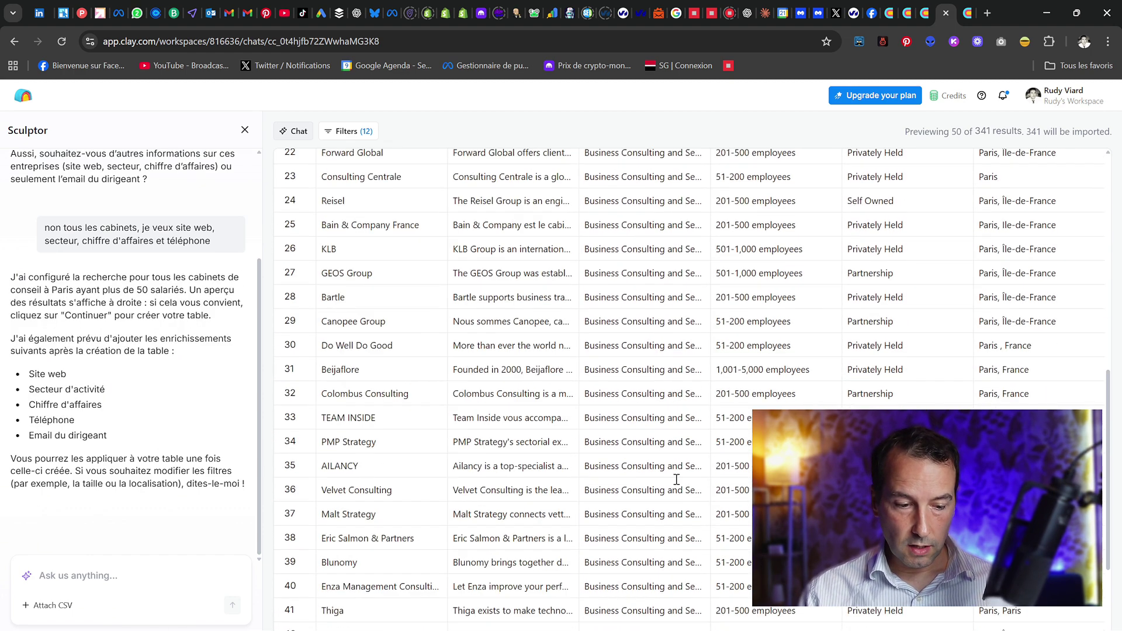
{"action": "scroll", "coordinate": [678, 491], "scroll_direction": "down", "scroll_amount": 3}
{"action": "scroll", "coordinate": [688, 512], "scroll_direction": "up", "scroll_amount": 10}
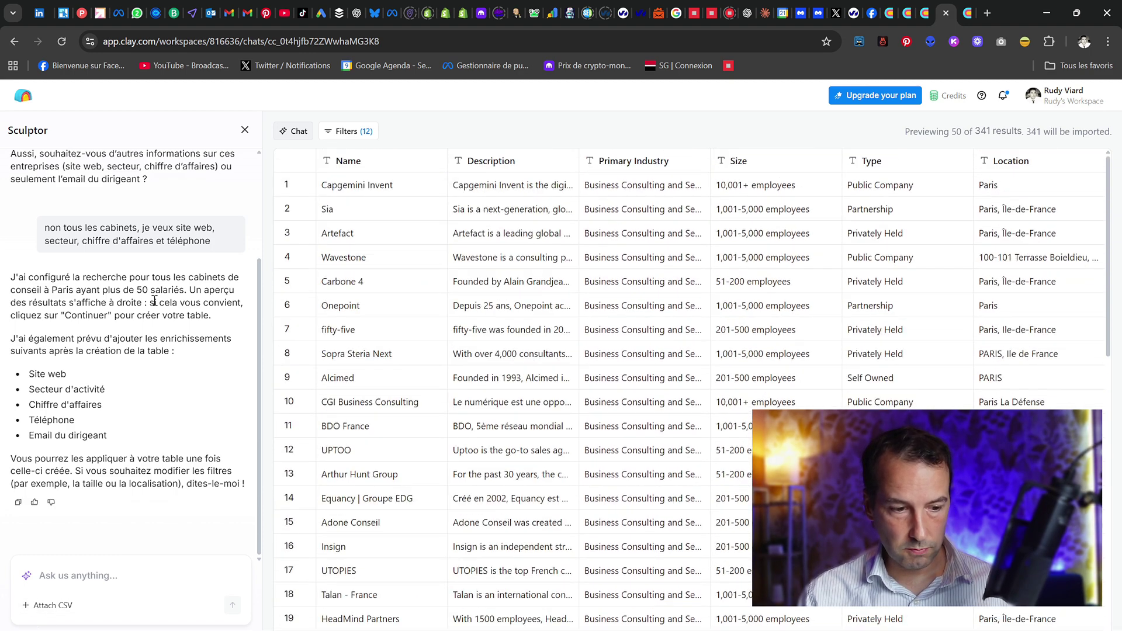
{"action": "left_click_drag", "start_coordinate": [987, 131], "coordinate": [1051, 131]}
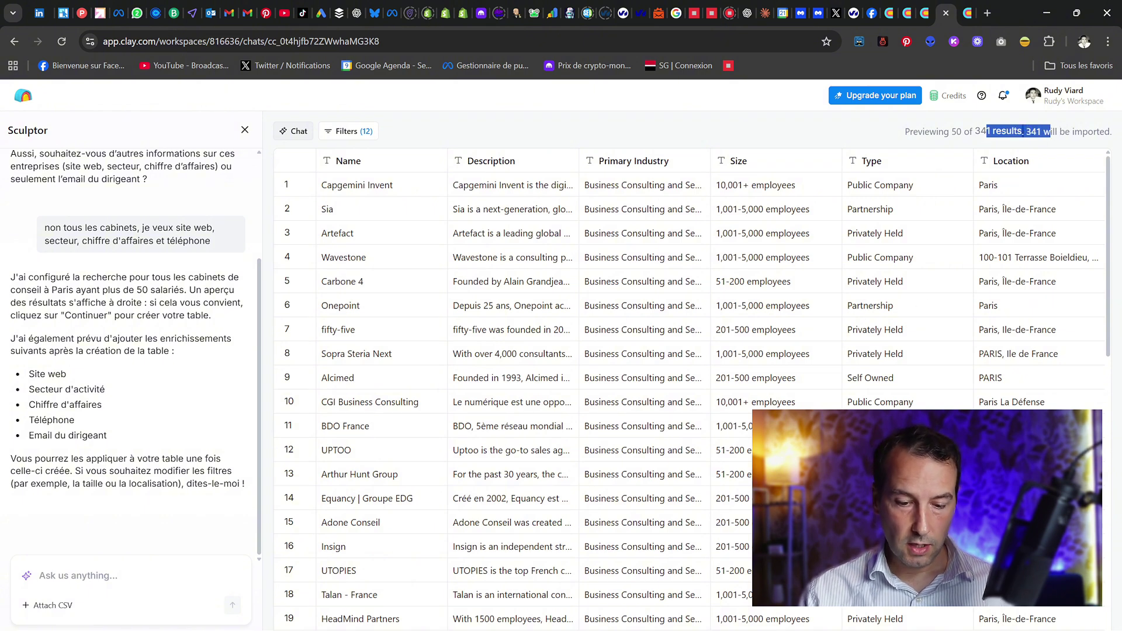
{"action": "scroll", "coordinate": [512, 355], "scroll_direction": "right", "scroll_amount": 5}
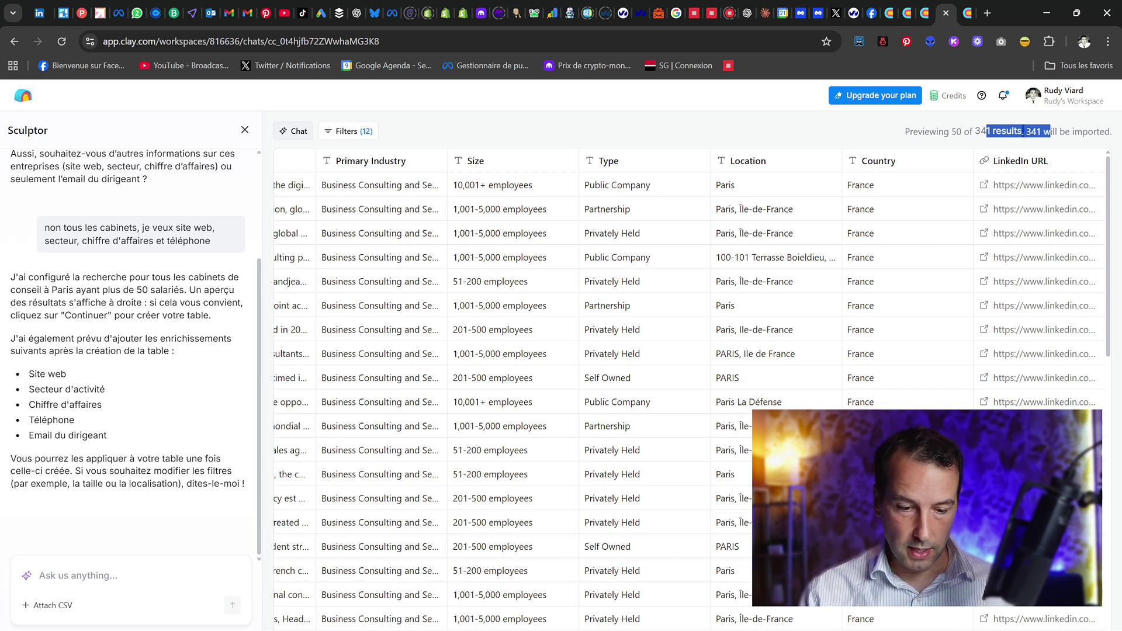
{"action": "scroll", "coordinate": [690, 386], "scroll_direction": "left", "scroll_amount": 5}
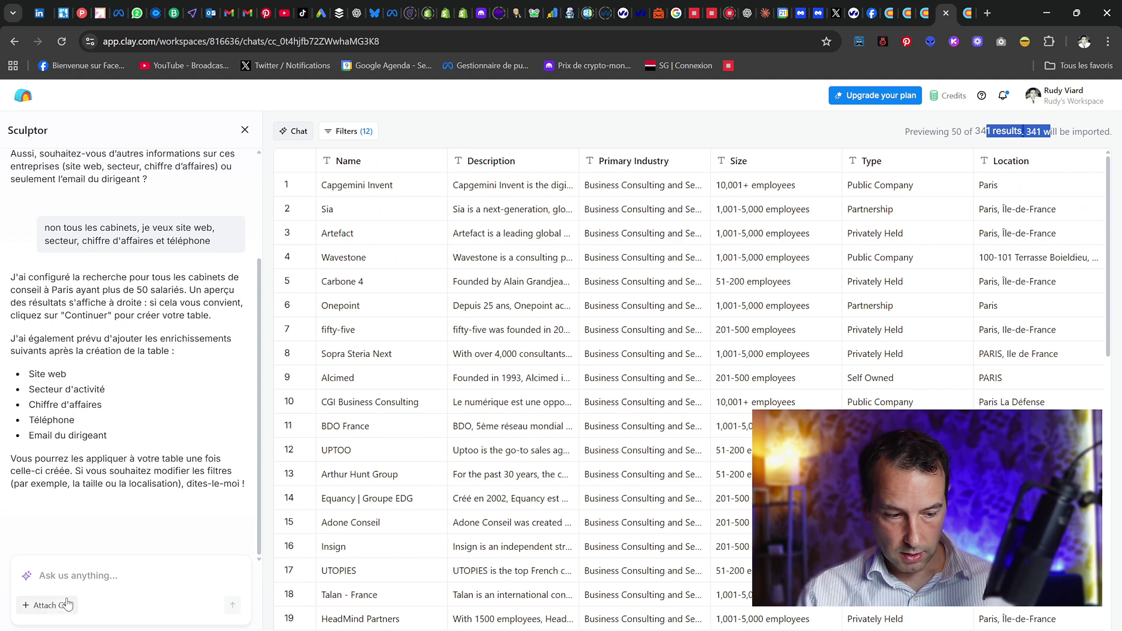
Ask the assistant "ajoute l'adresse email" to extend the enrichment plan.
{"action": "left_click", "coordinate": [75, 573]}
{"action": "type", "text": "ajoute l'adresse email"}
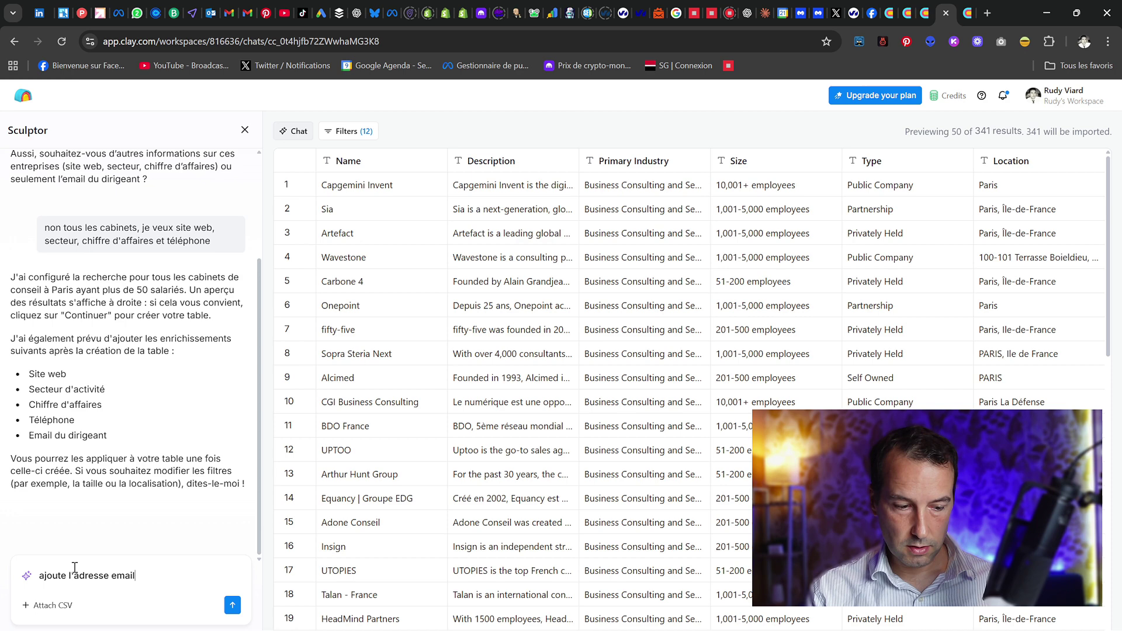
{"action": "key", "text": "Return"}
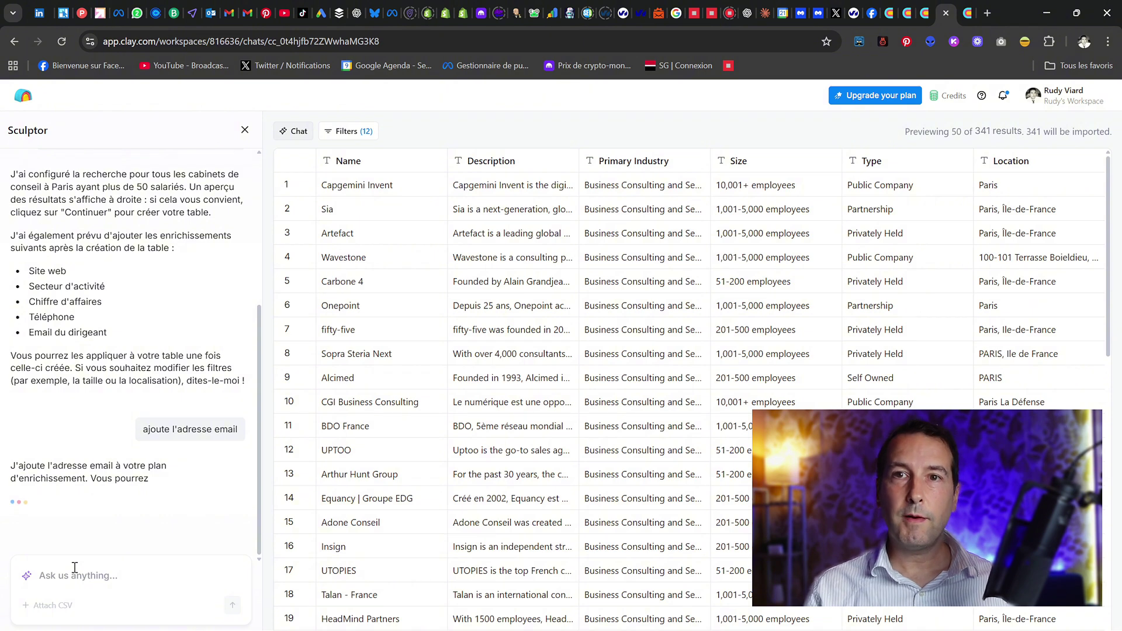
Continue to the Enrich Companies page and review the preview's data and enrichment columns.
{"action": "left_click", "coordinate": [74, 567]}
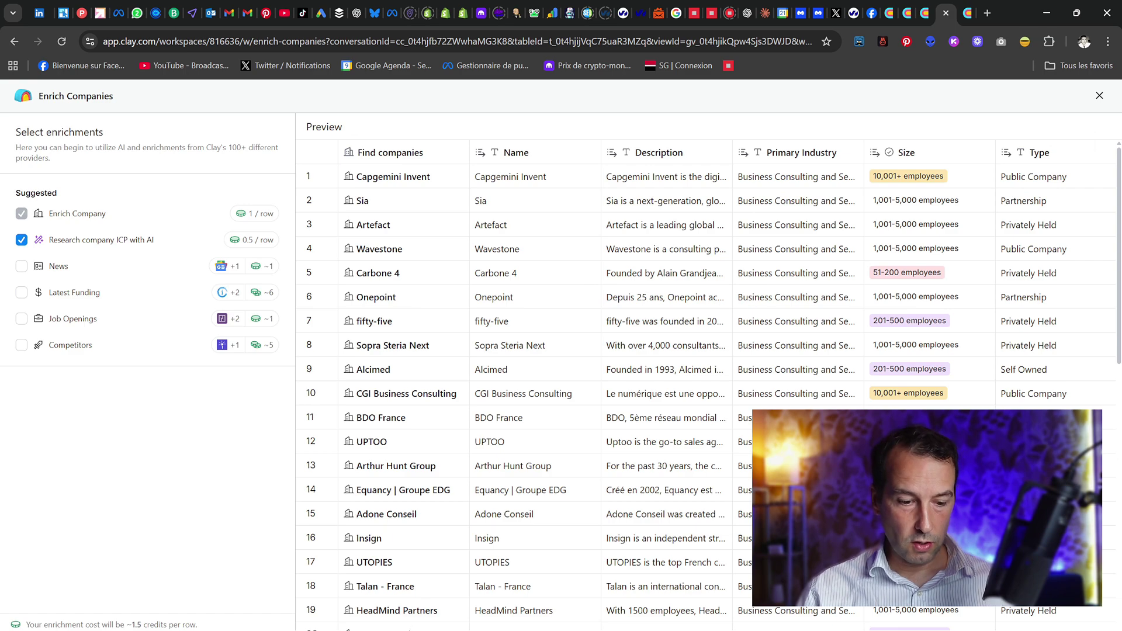
{"action": "scroll", "coordinate": [701, 380], "scroll_direction": "right", "scroll_amount": 10}
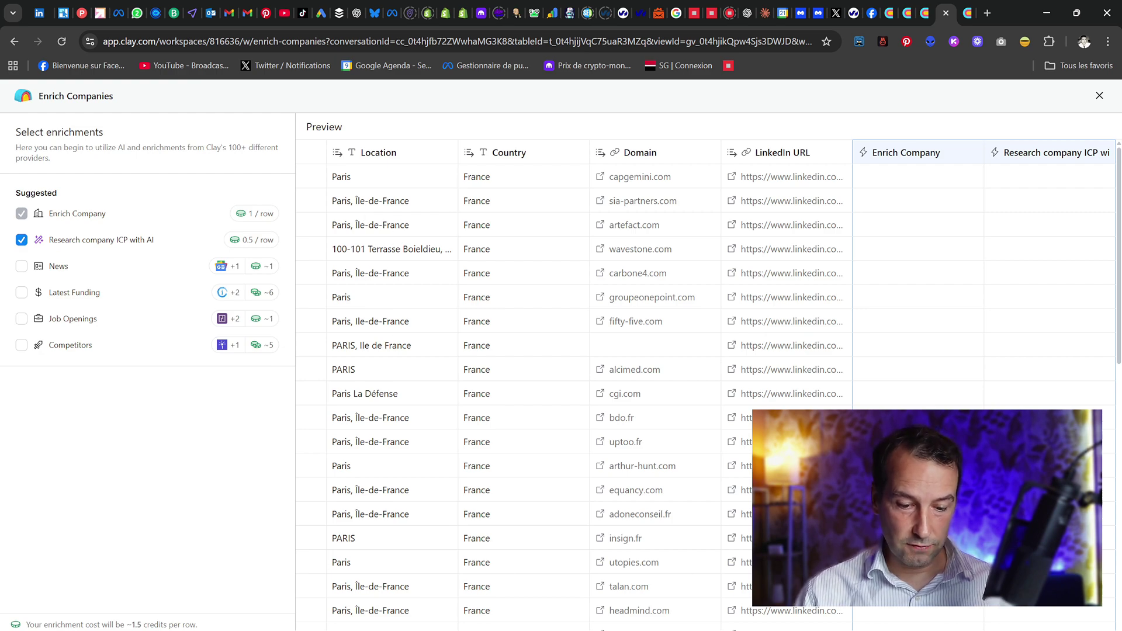
{"action": "scroll", "coordinate": [319, 628], "scroll_direction": "left", "scroll_amount": 10}
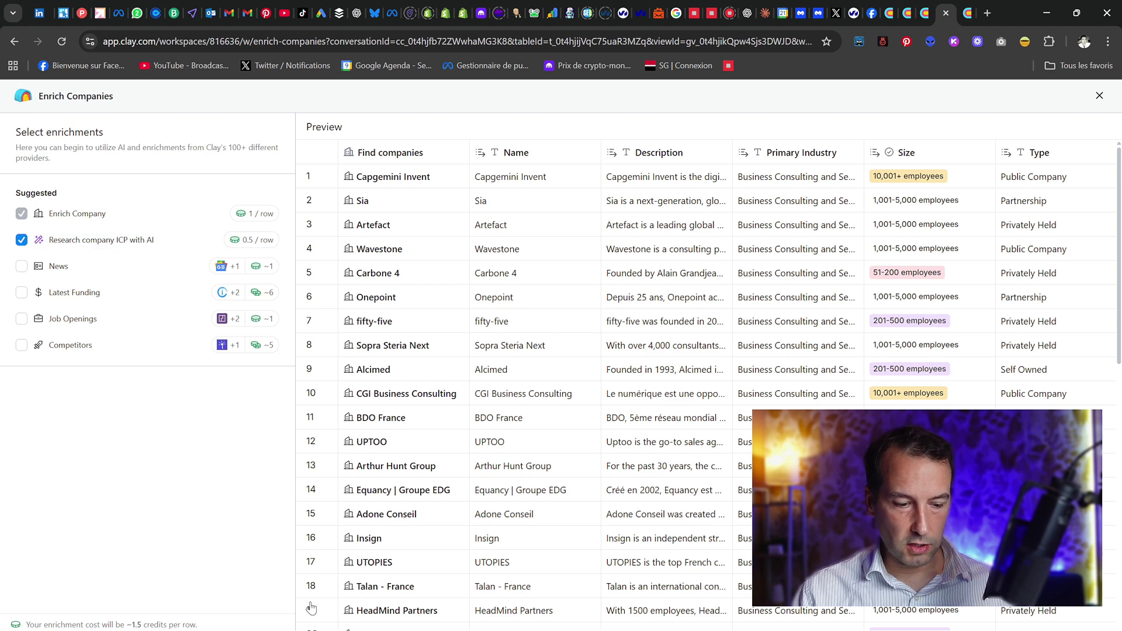
Look through the other open Clay pages and bring up the workspace home page.
{"action": "left_click", "coordinate": [966, 13]}
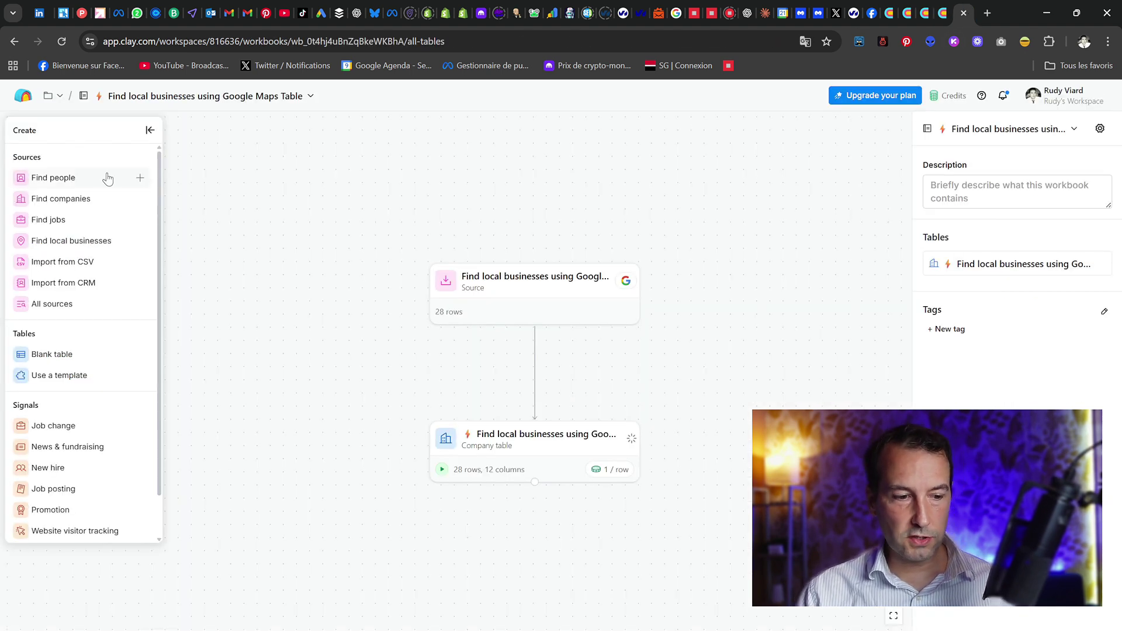
{"action": "left_click", "coordinate": [964, 13]}
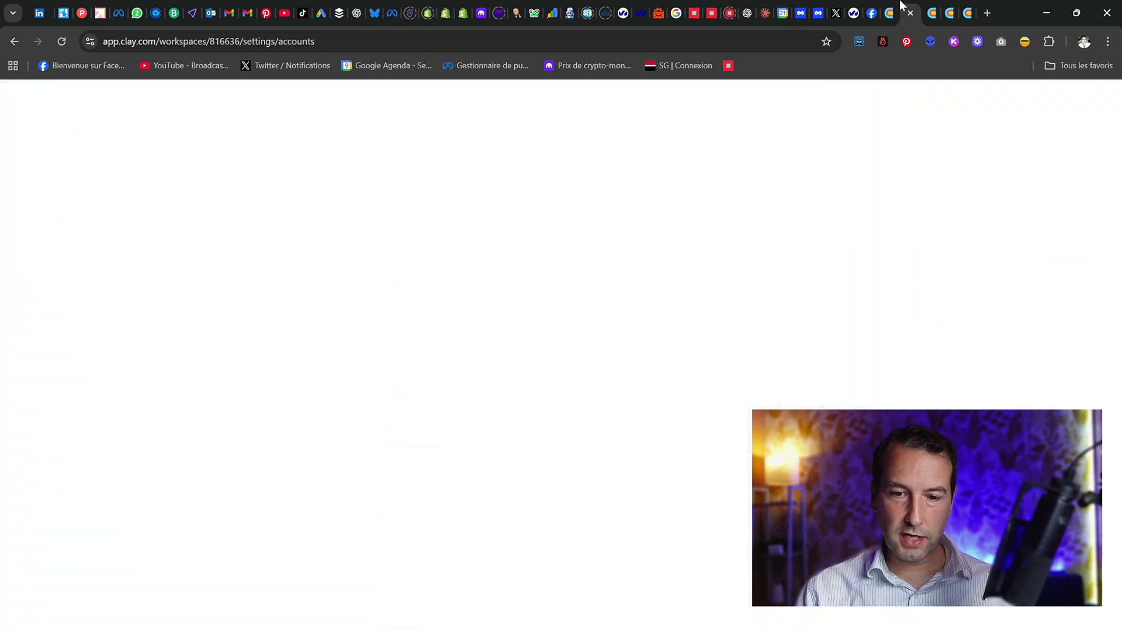
{"action": "left_click", "coordinate": [928, 13]}
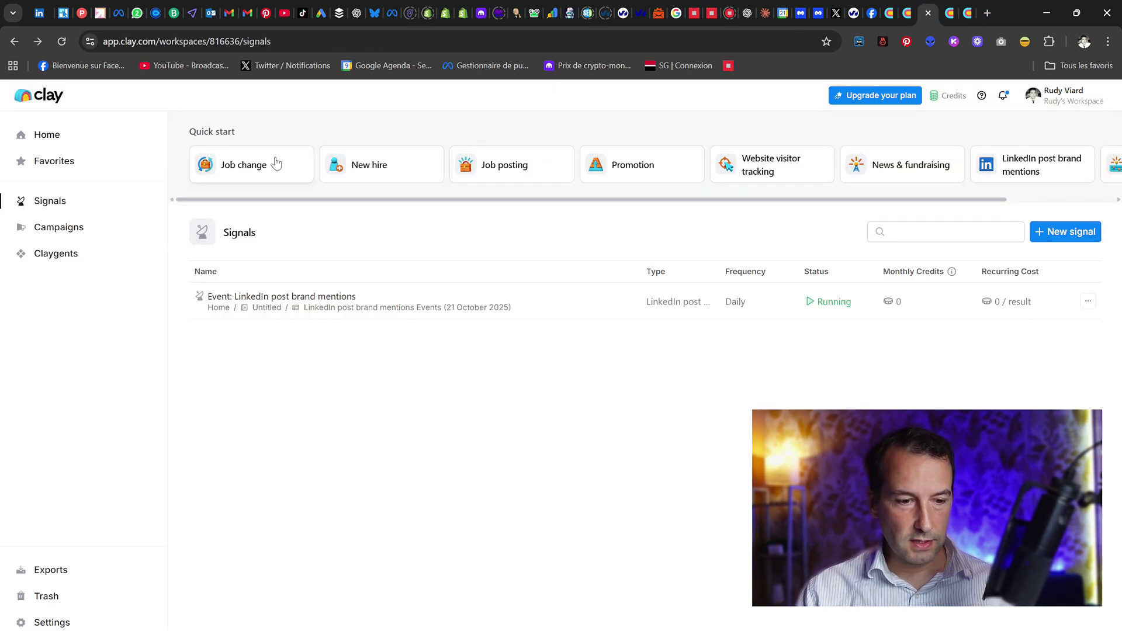
{"action": "left_click", "coordinate": [146, 164]}
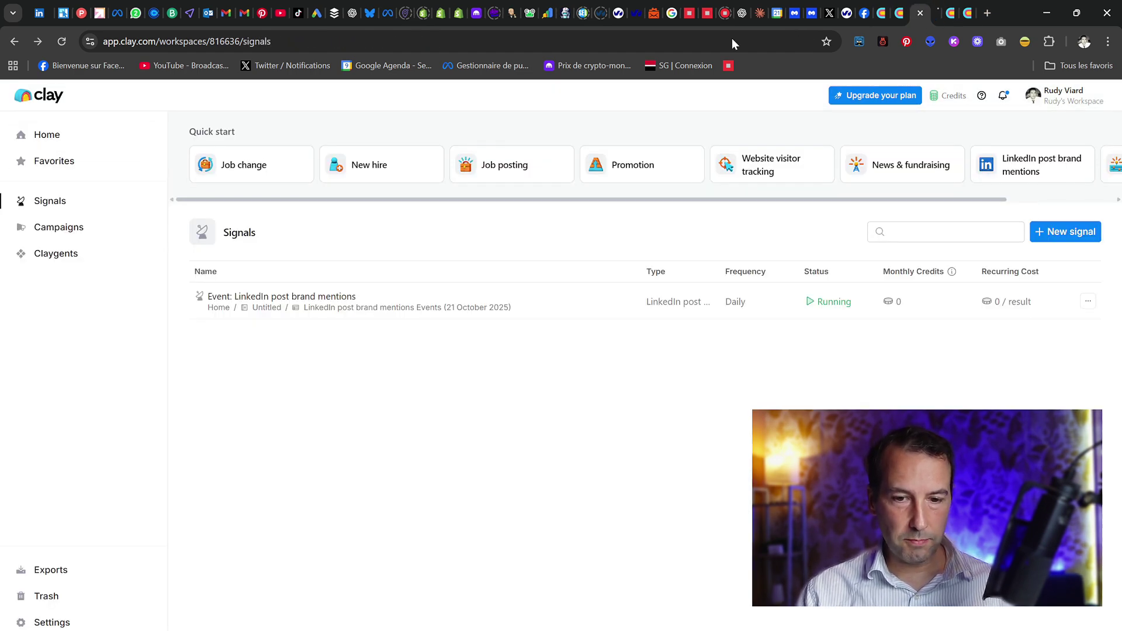
{"action": "left_click_drag", "start_coordinate": [936, 3], "coordinate": [972, 3]}
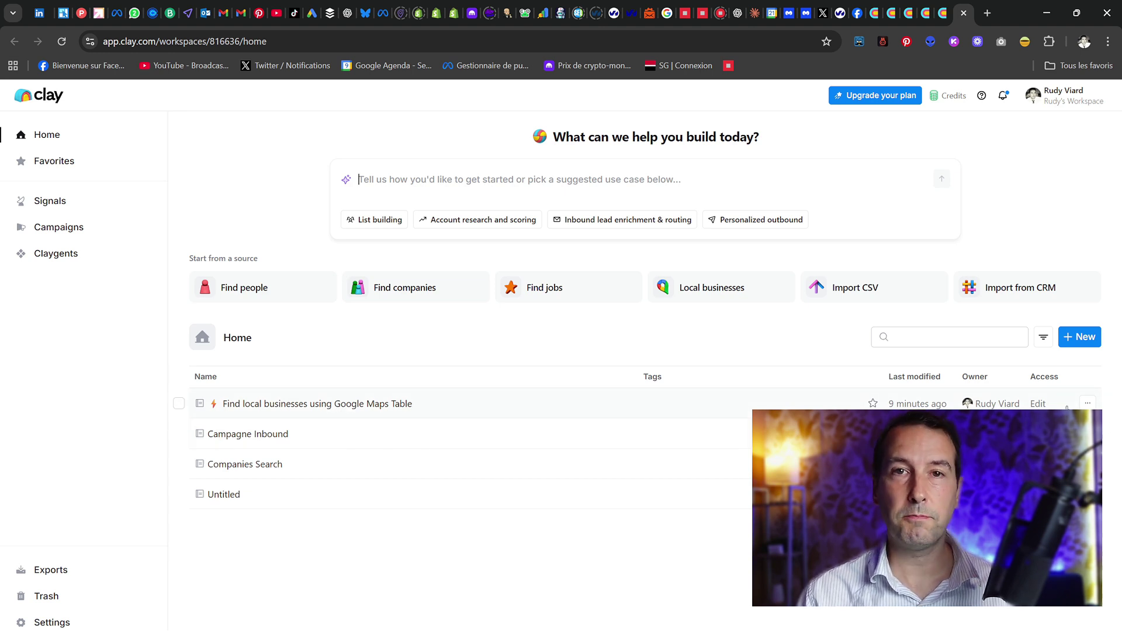
Rename the workbook "Find local businesses using Google Maps Table" as "Camping Google Maps".
{"action": "left_click", "coordinate": [1087, 403]}
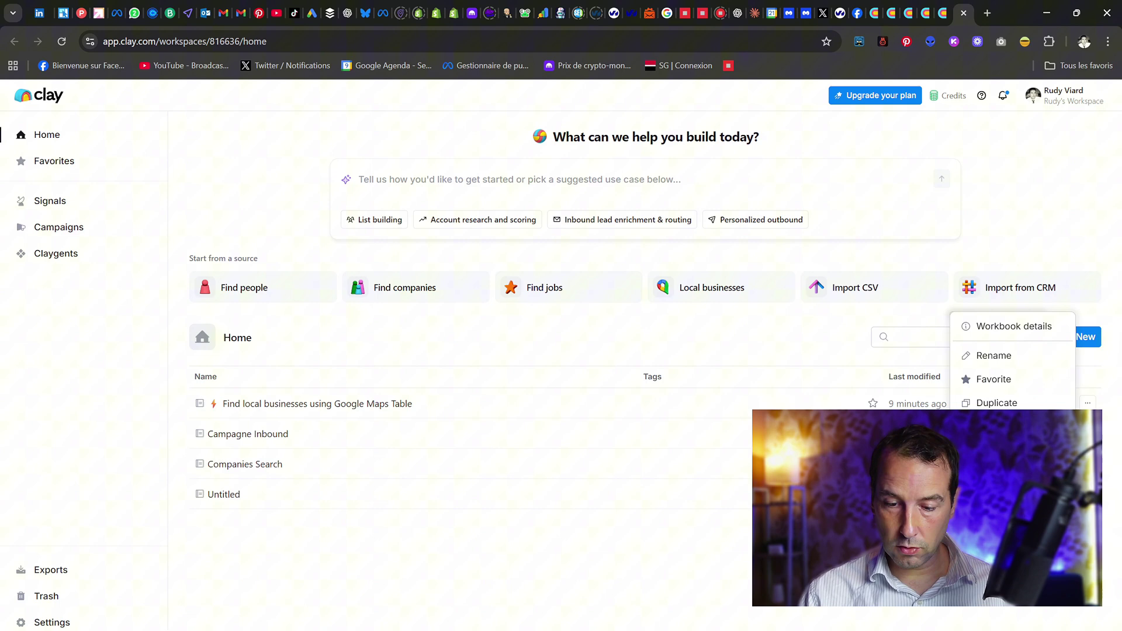
{"action": "left_click", "coordinate": [994, 357]}
{"action": "type", "text": "Camping "}
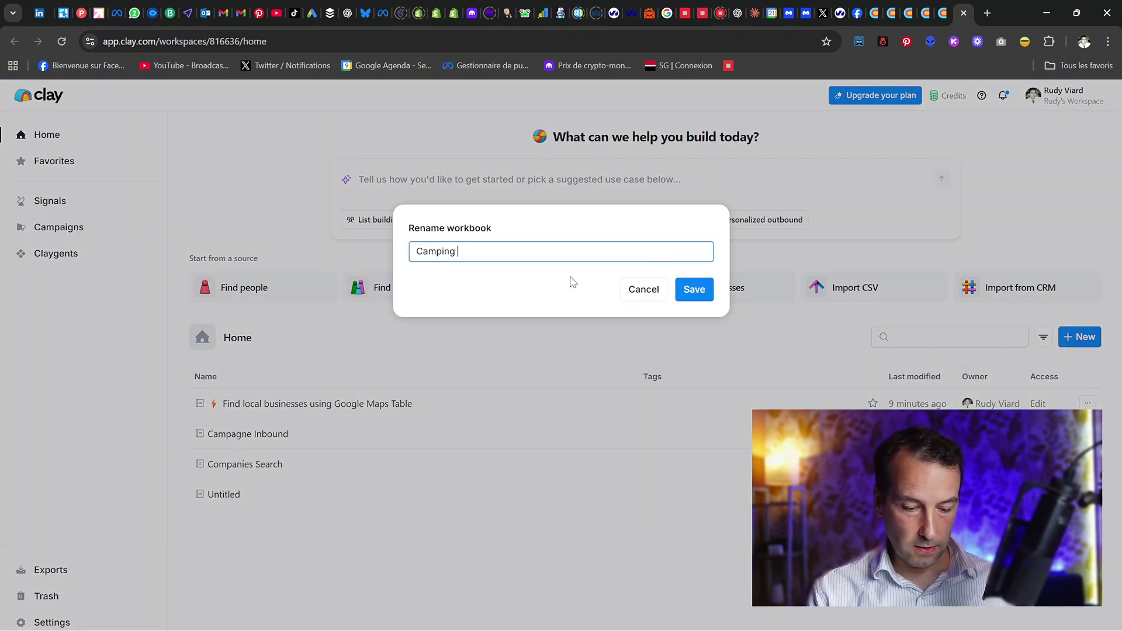
{"action": "type", "text": "Google Maps"}
{"action": "key", "text": "Return"}
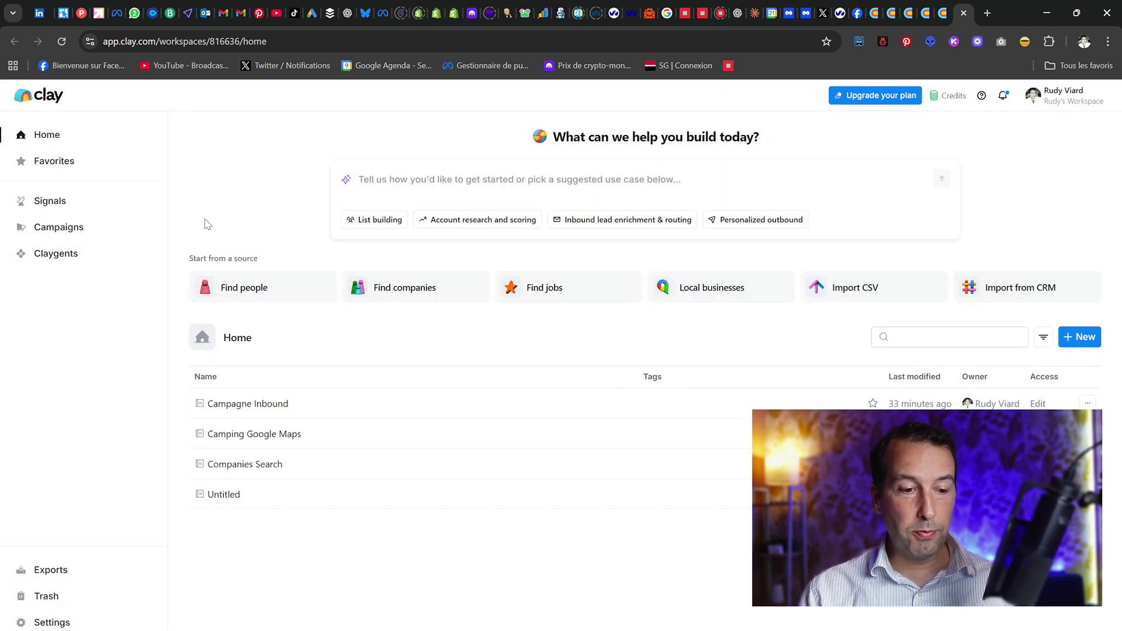
Open the "Camping Google Maps" workbook from the home list and show its overview of sources and tables.
{"action": "left_click_drag", "start_coordinate": [188, 278], "coordinate": [482, 277]}
{"action": "left_click", "coordinate": [524, 255]}
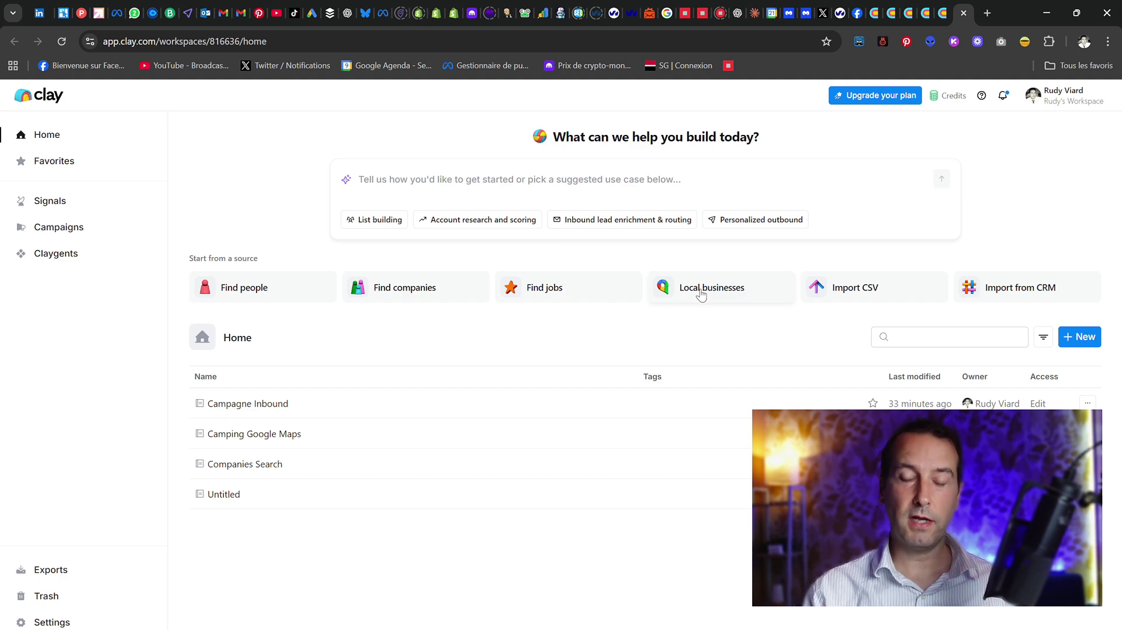
{"action": "left_click", "coordinate": [251, 436]}
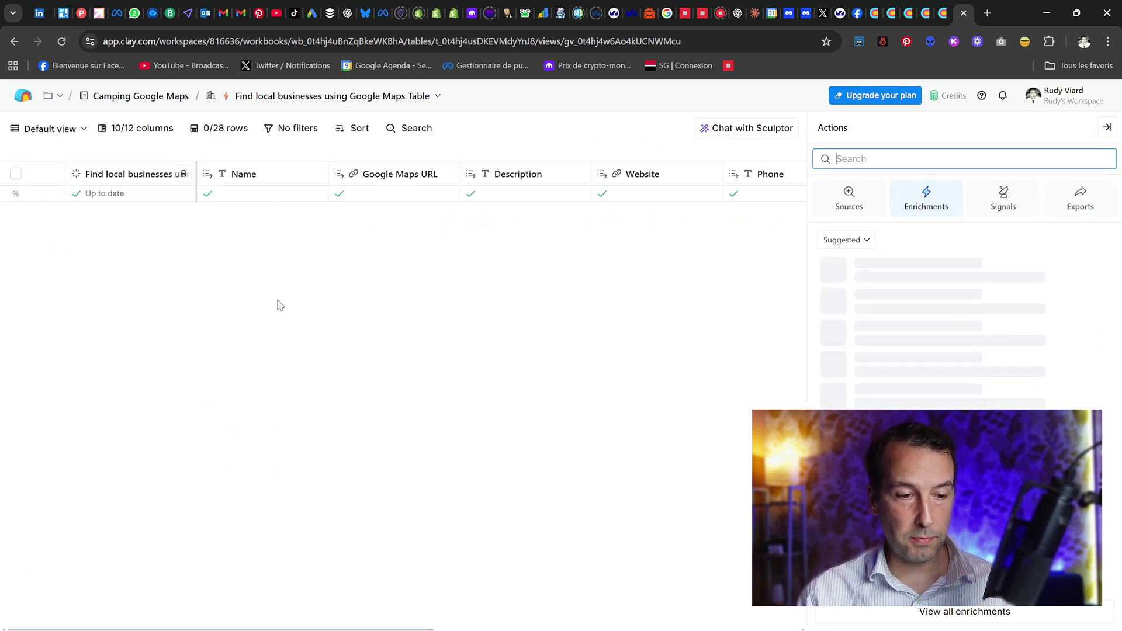
{"action": "left_click", "coordinate": [134, 97]}
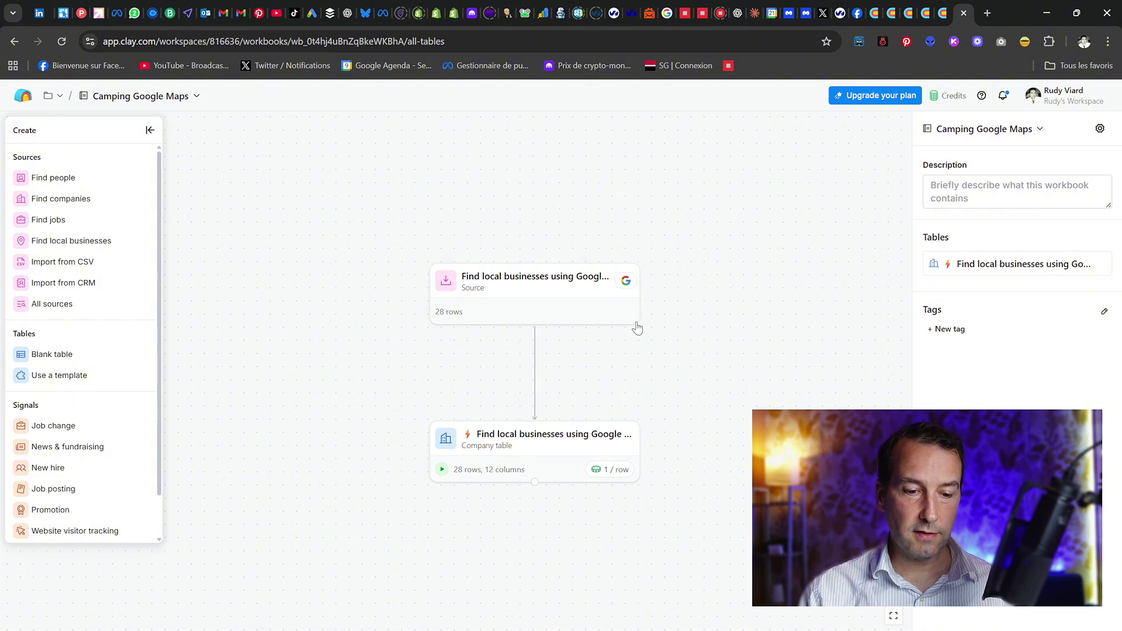
Inspect the details of the Google Maps source and its company table in the workbook overview.
{"action": "left_click", "coordinate": [547, 303]}
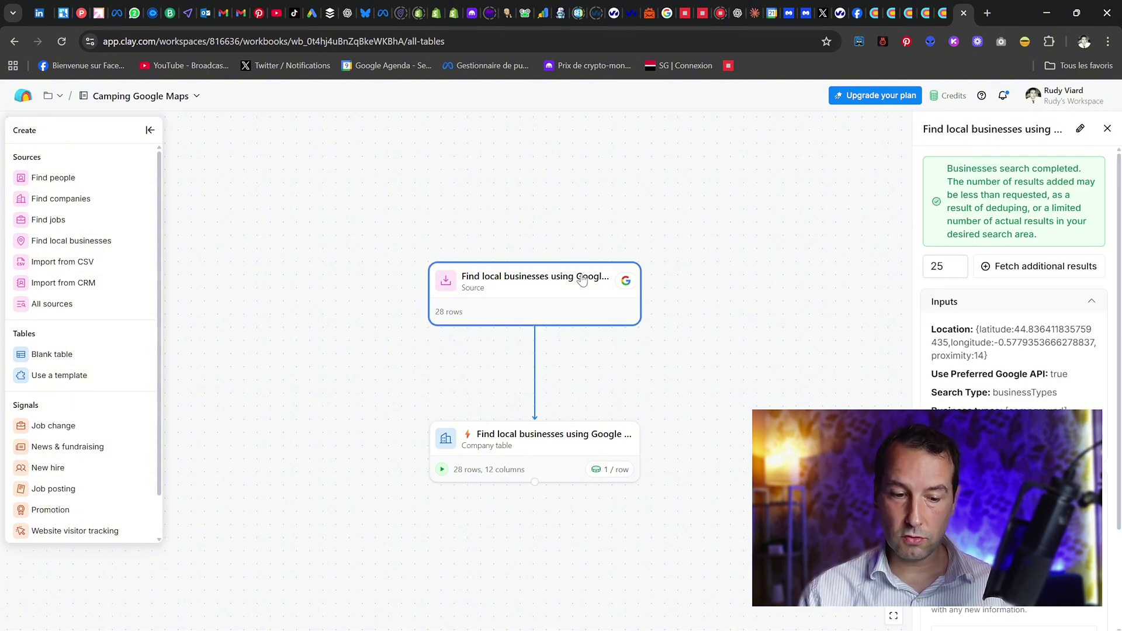
{"action": "left_click", "coordinate": [564, 470]}
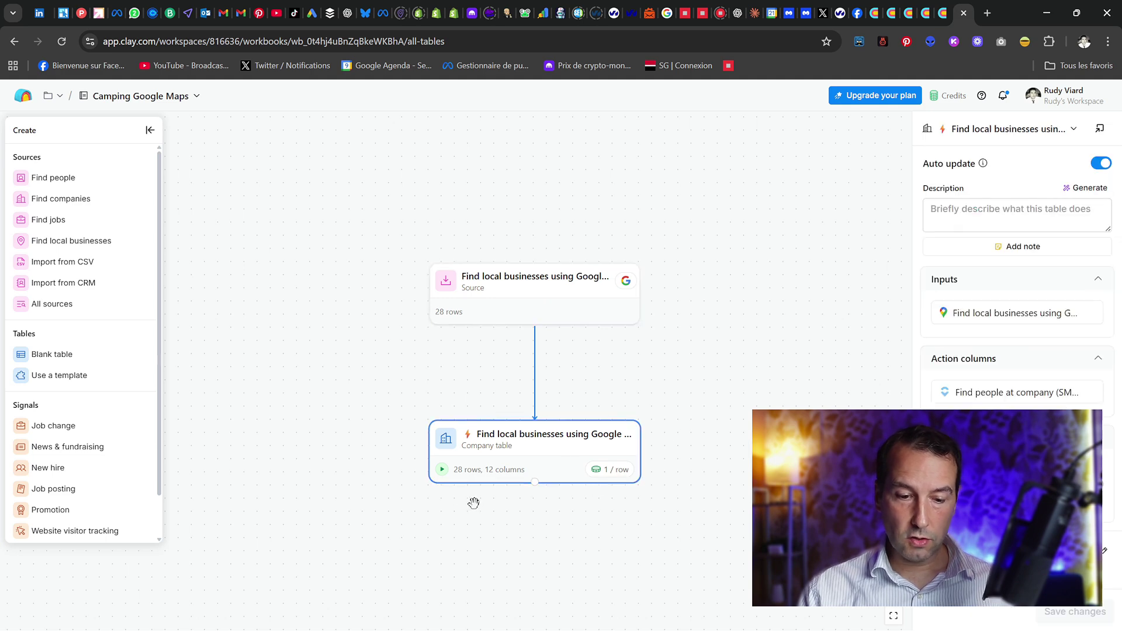
{"action": "left_click", "coordinate": [1009, 132]}
{"action": "left_click", "coordinate": [516, 455]}
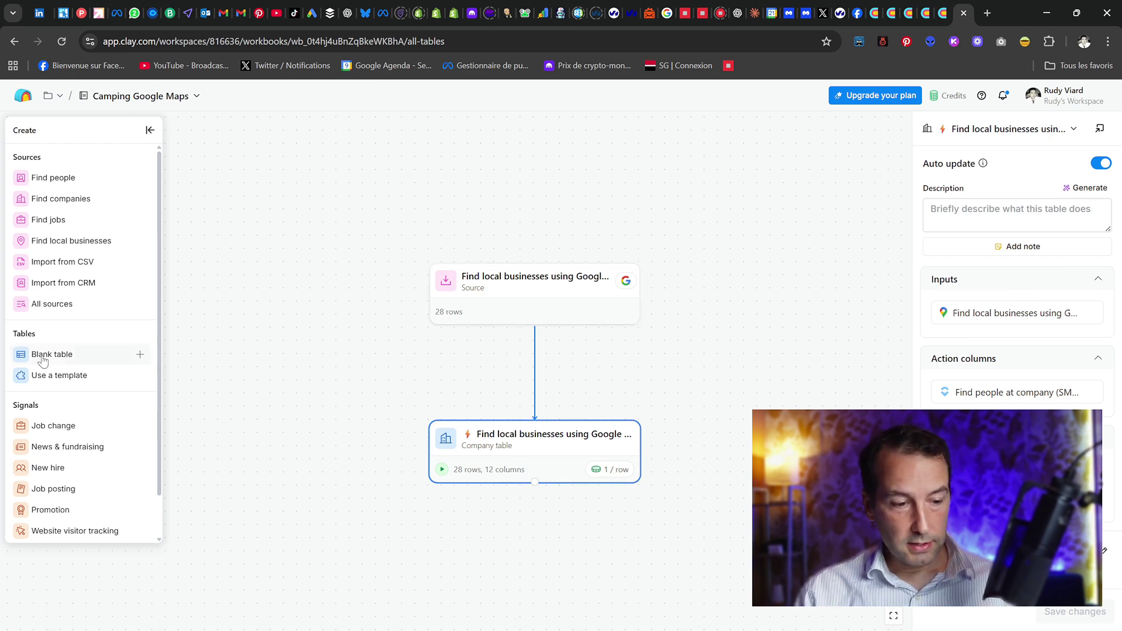
Look through the sources, tables and signals that can be created, and view the details of the source and company table again.
{"action": "scroll", "coordinate": [70, 456], "scroll_direction": "down", "scroll_amount": 2}
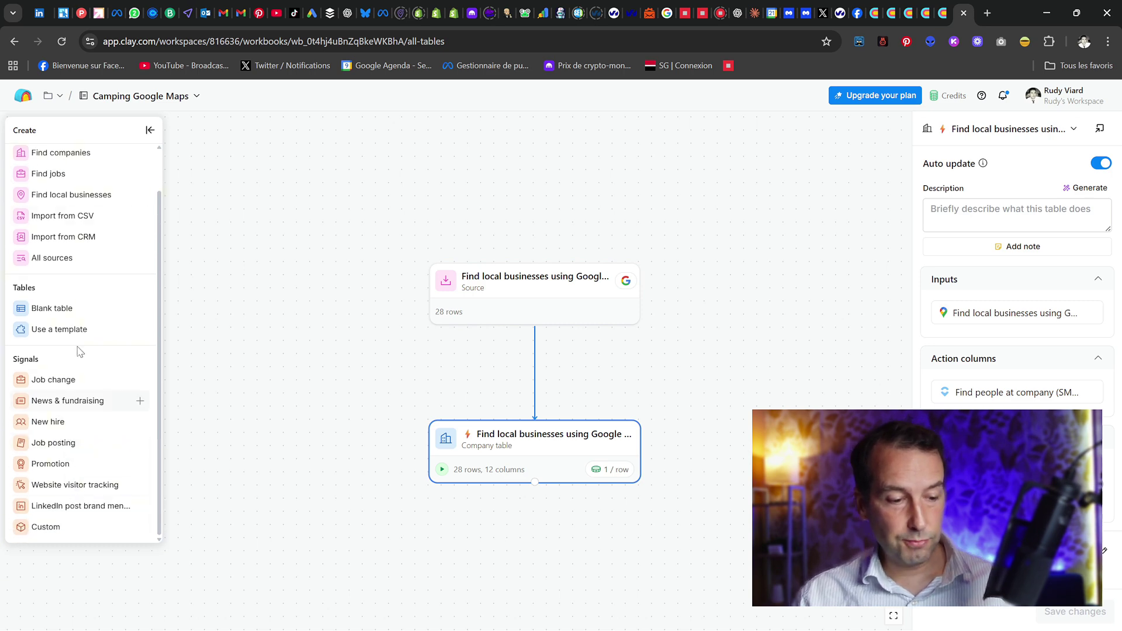
{"action": "scroll", "coordinate": [63, 430], "scroll_direction": "up", "scroll_amount": 2}
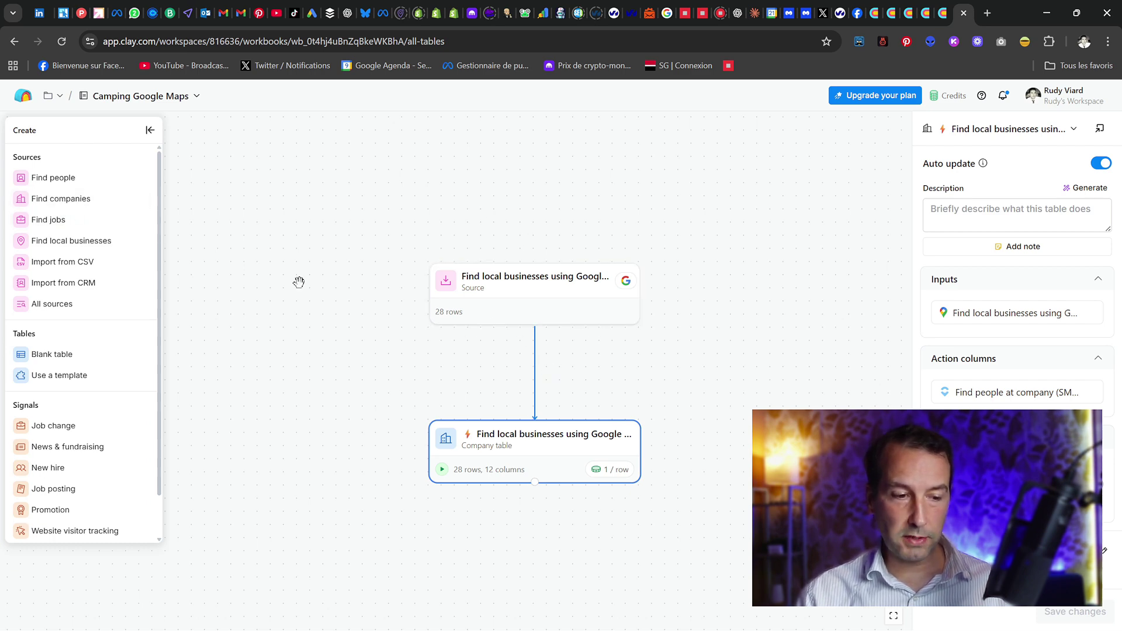
{"action": "scroll", "coordinate": [80, 476], "scroll_direction": "down", "scroll_amount": 2}
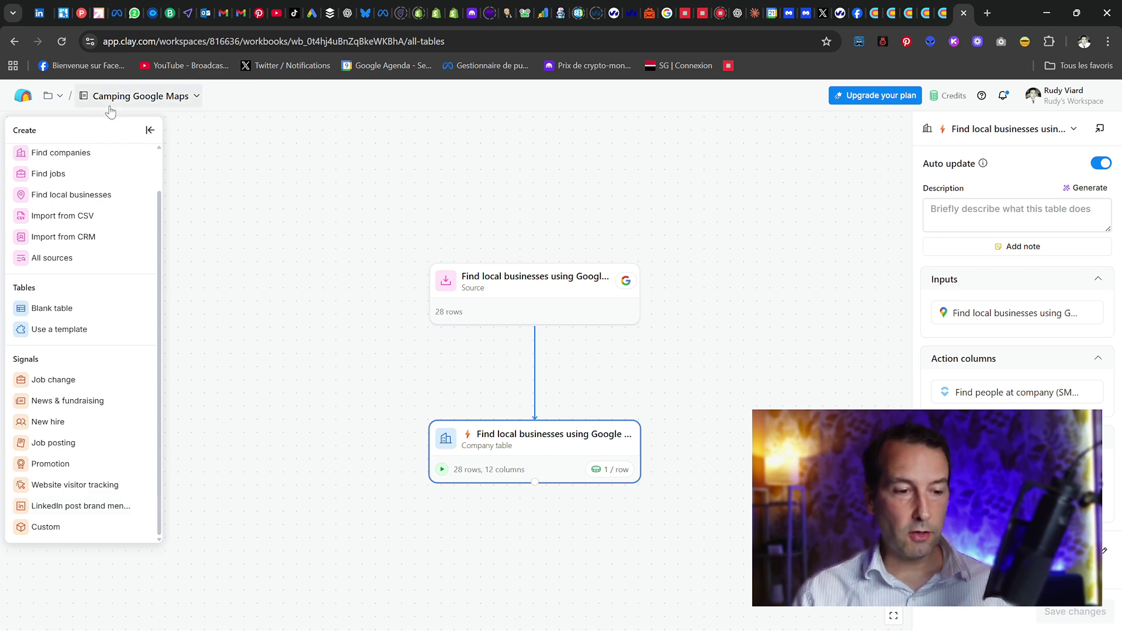
{"action": "left_click", "coordinate": [503, 288]}
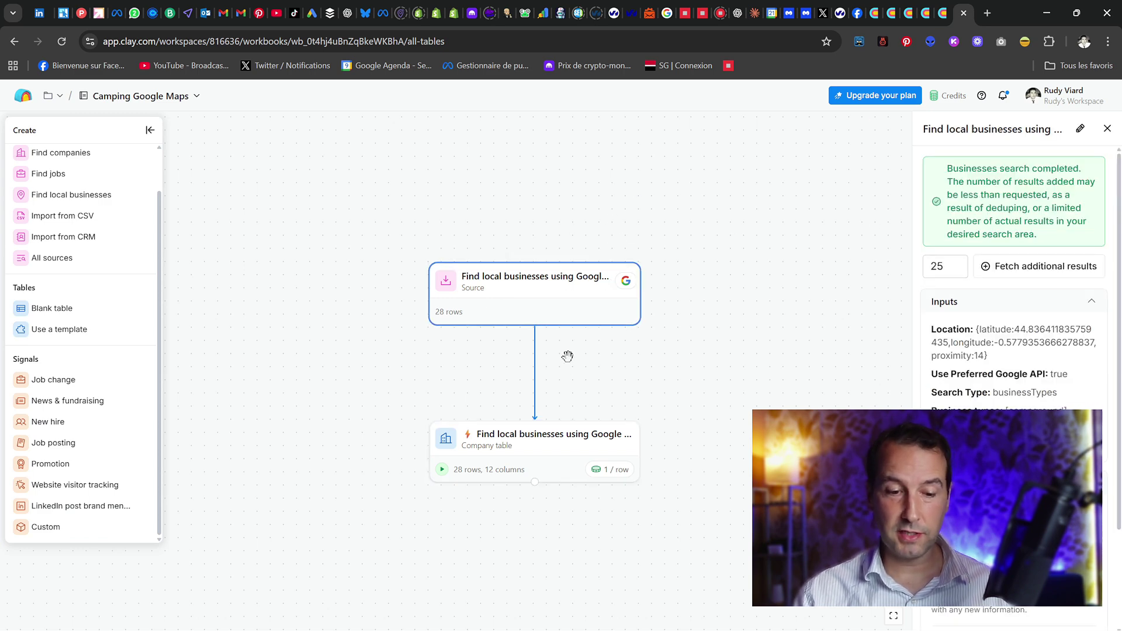
{"action": "left_click", "coordinate": [499, 458]}
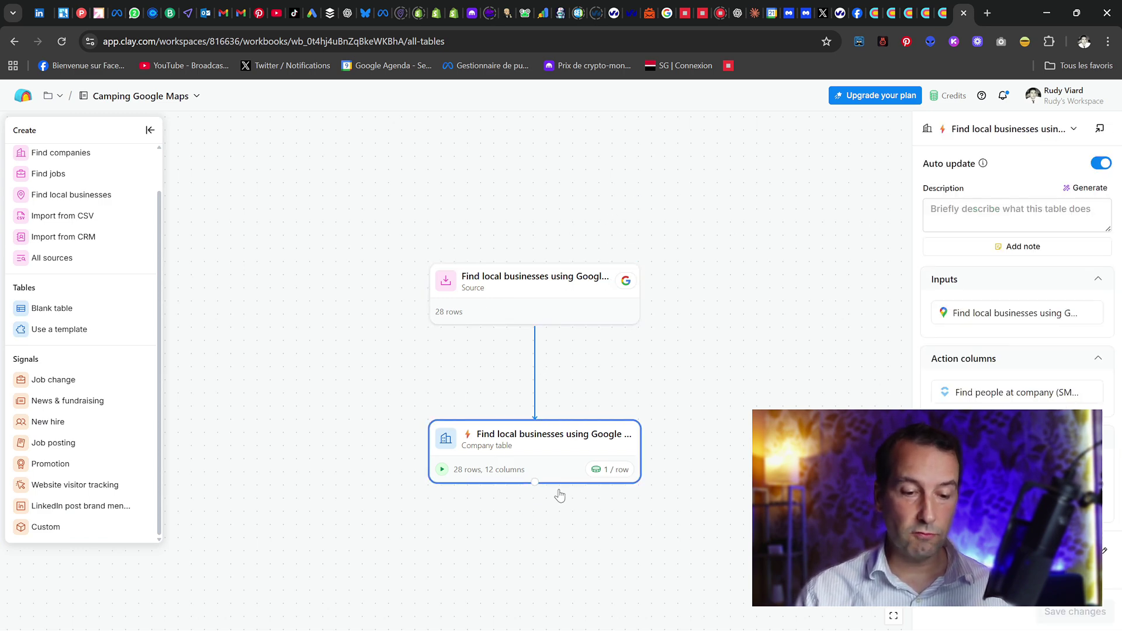
Check the workbook's available actions, return to the workspace home and open the "Camping Google Maps" table.
{"action": "left_click", "coordinate": [934, 6]}
{"action": "left_click", "coordinate": [970, 12]}
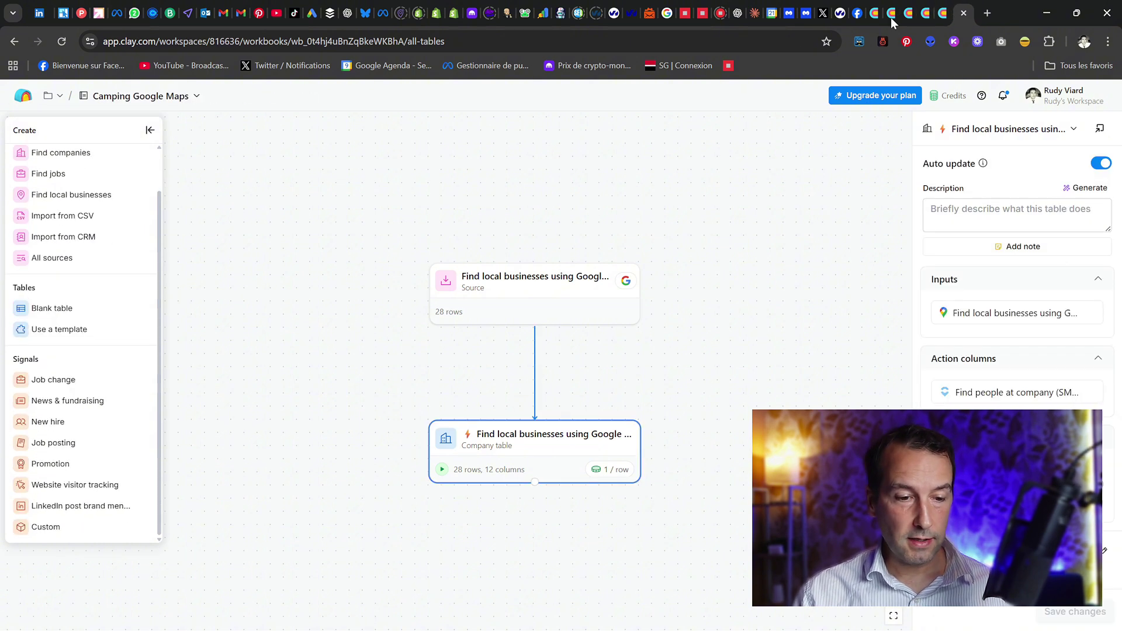
{"action": "left_click", "coordinate": [146, 97]}
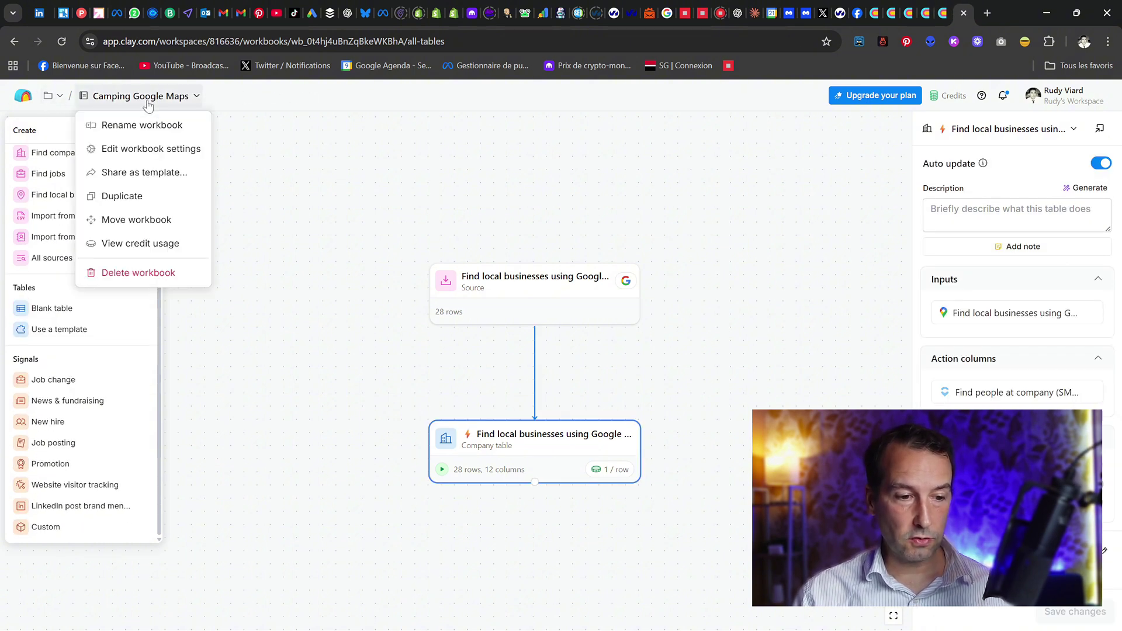
{"action": "left_click", "coordinate": [17, 101]}
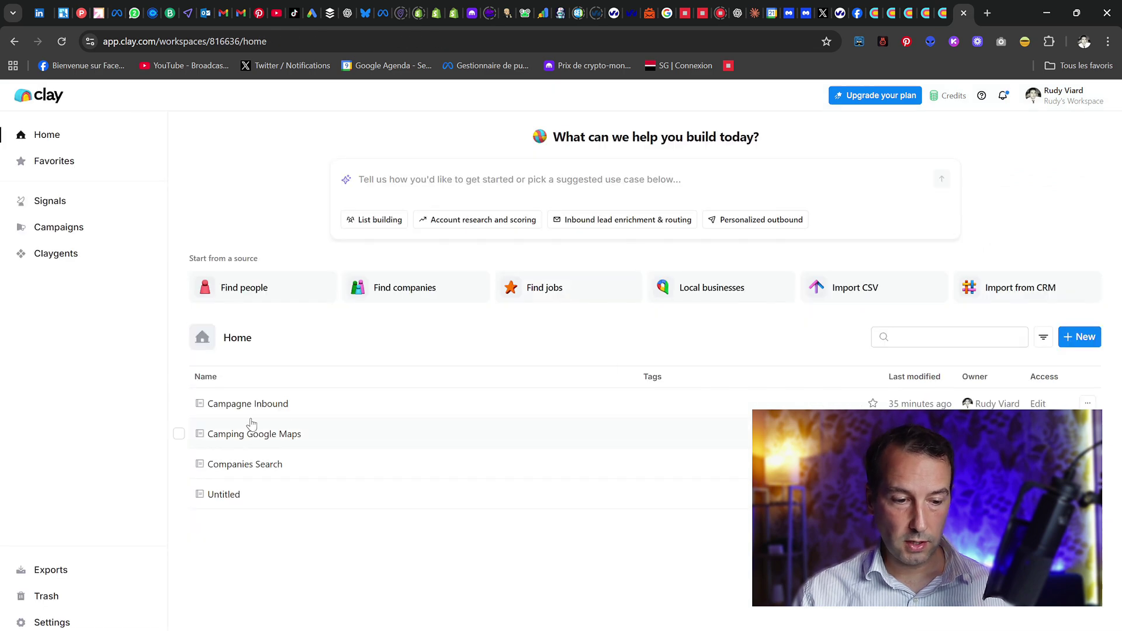
{"action": "left_click", "coordinate": [255, 446]}
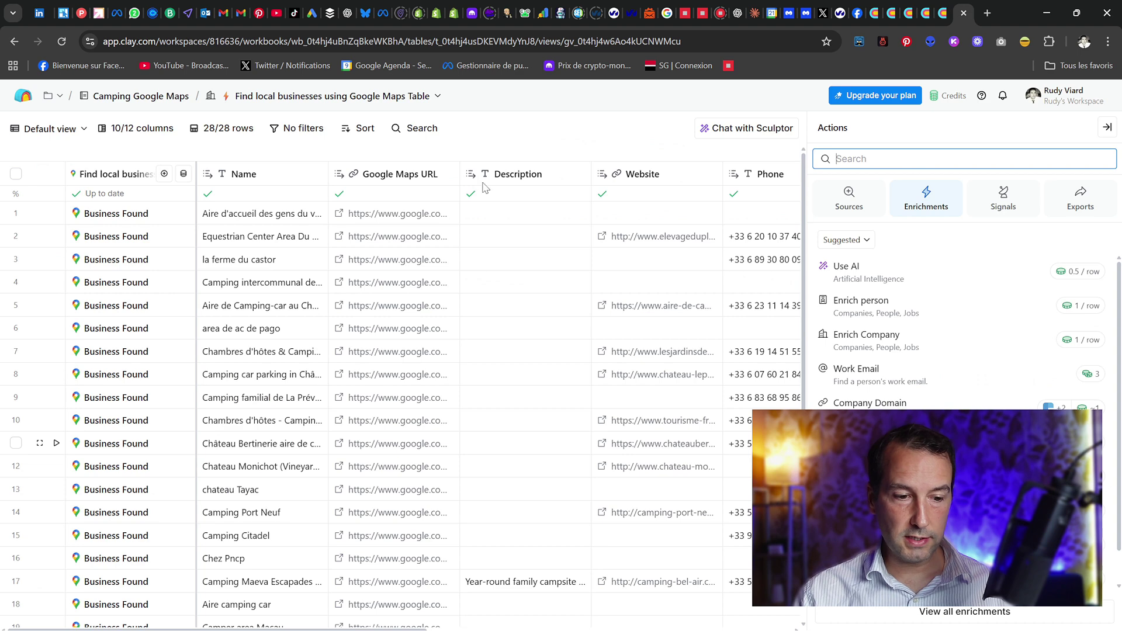
Examine the campsite table's rows and columns, from names and websites to ratings, review counts and the people-finding enrichment.
{"action": "scroll", "coordinate": [560, 327], "scroll_direction": "down", "scroll_amount": 3}
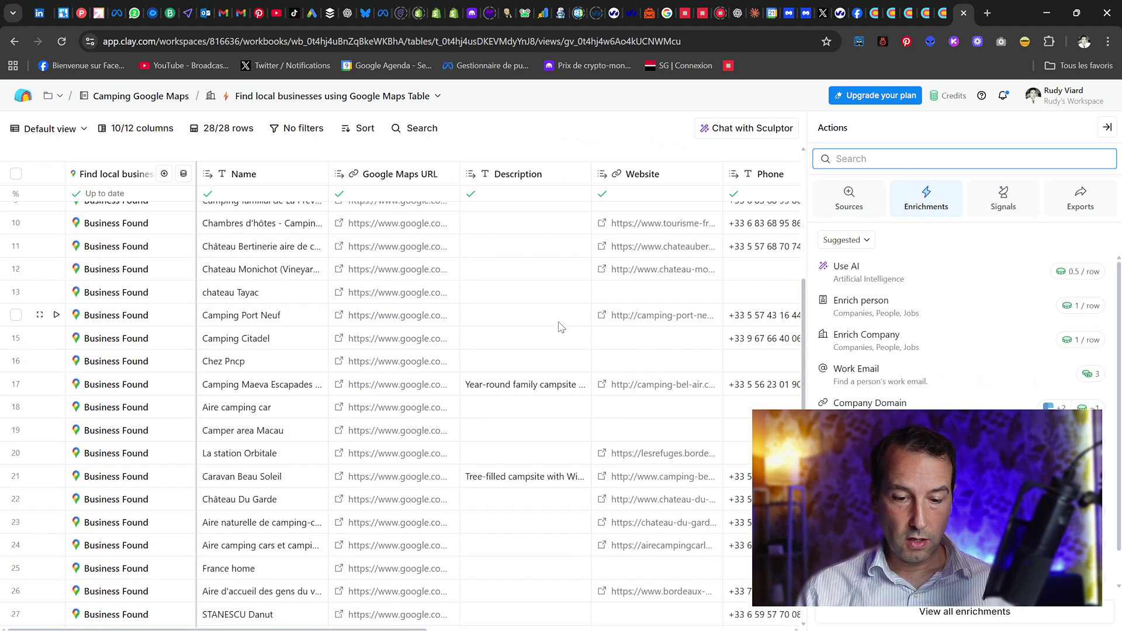
{"action": "scroll", "coordinate": [560, 327], "scroll_direction": "up", "scroll_amount": 3}
{"action": "left_click_drag", "start_coordinate": [351, 627], "coordinate": [781, 626]}
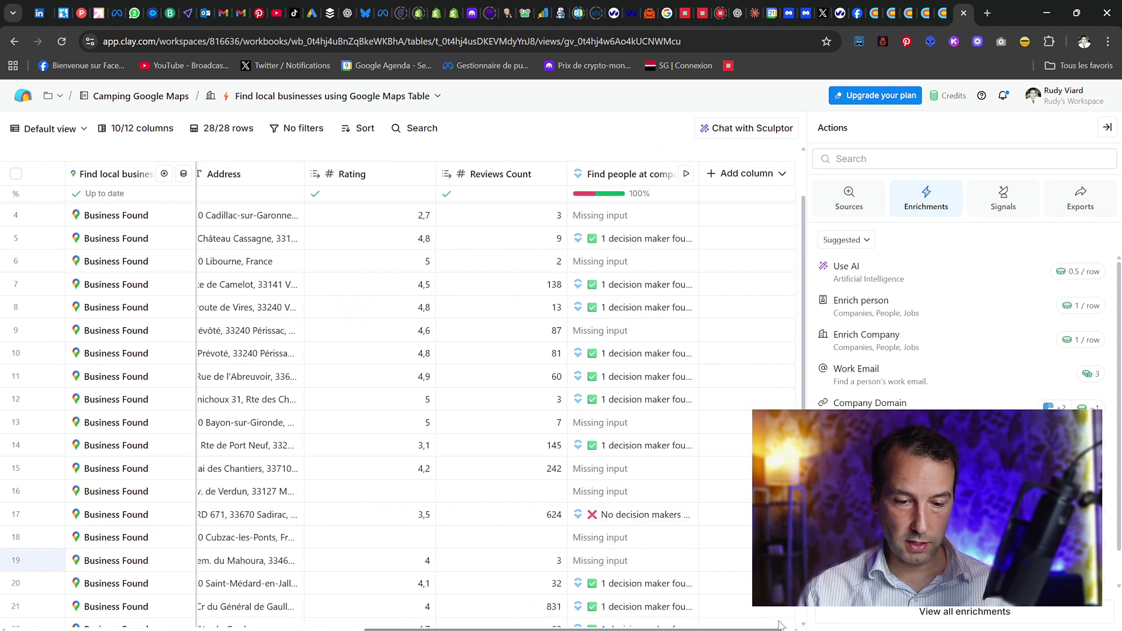
{"action": "scroll", "coordinate": [701, 439], "scroll_direction": "up", "scroll_amount": 3}
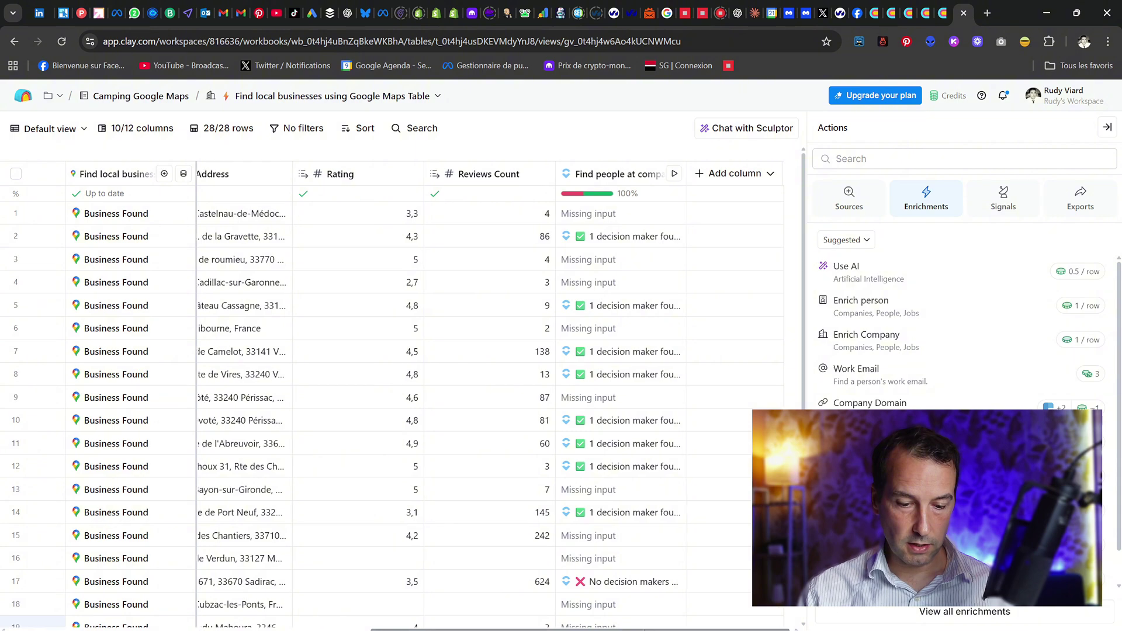
{"action": "scroll", "coordinate": [393, 449], "scroll_direction": "left", "scroll_amount": 10}
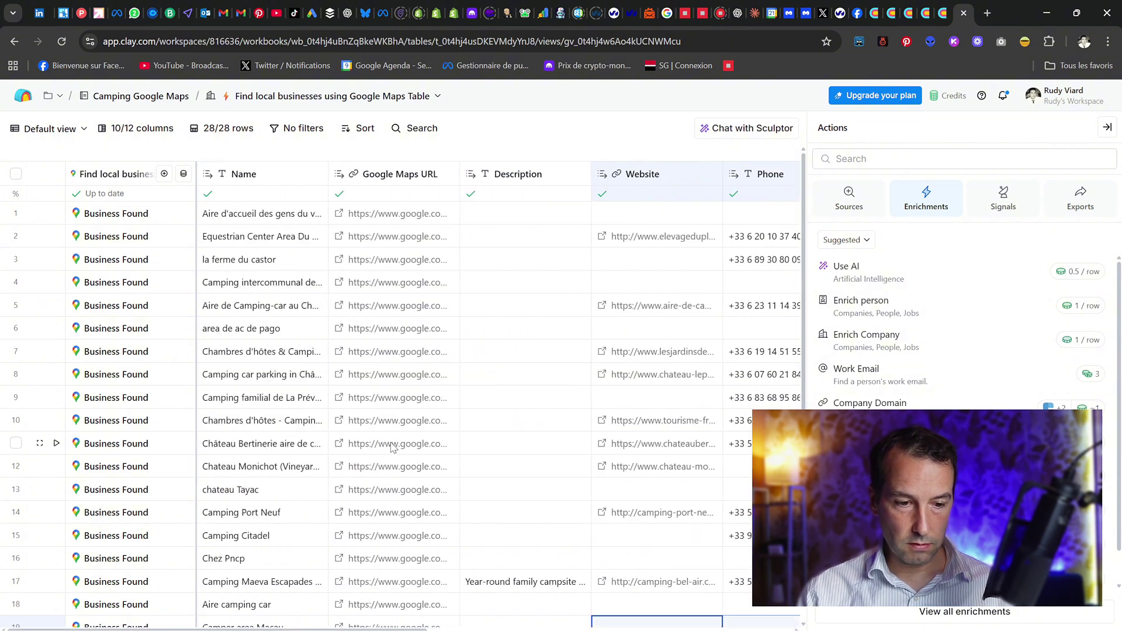
{"action": "scroll", "coordinate": [391, 448], "scroll_direction": "down", "scroll_amount": 5}
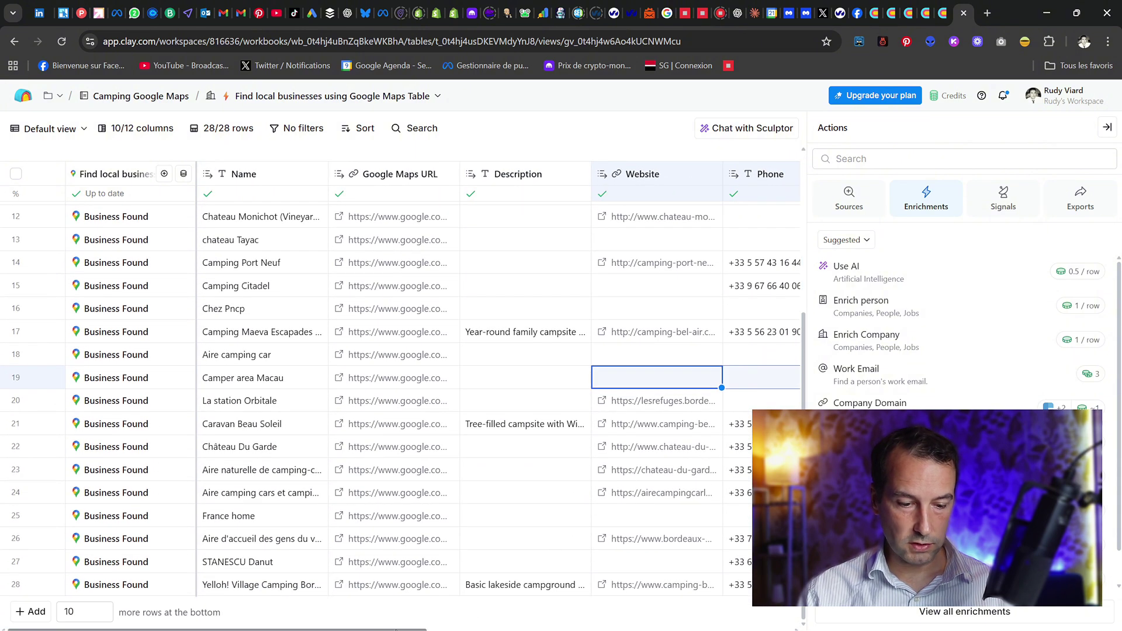
{"action": "scroll", "coordinate": [395, 630], "scroll_direction": "right", "scroll_amount": 10}
{"action": "scroll", "coordinate": [714, 409], "scroll_direction": "up", "scroll_amount": 5}
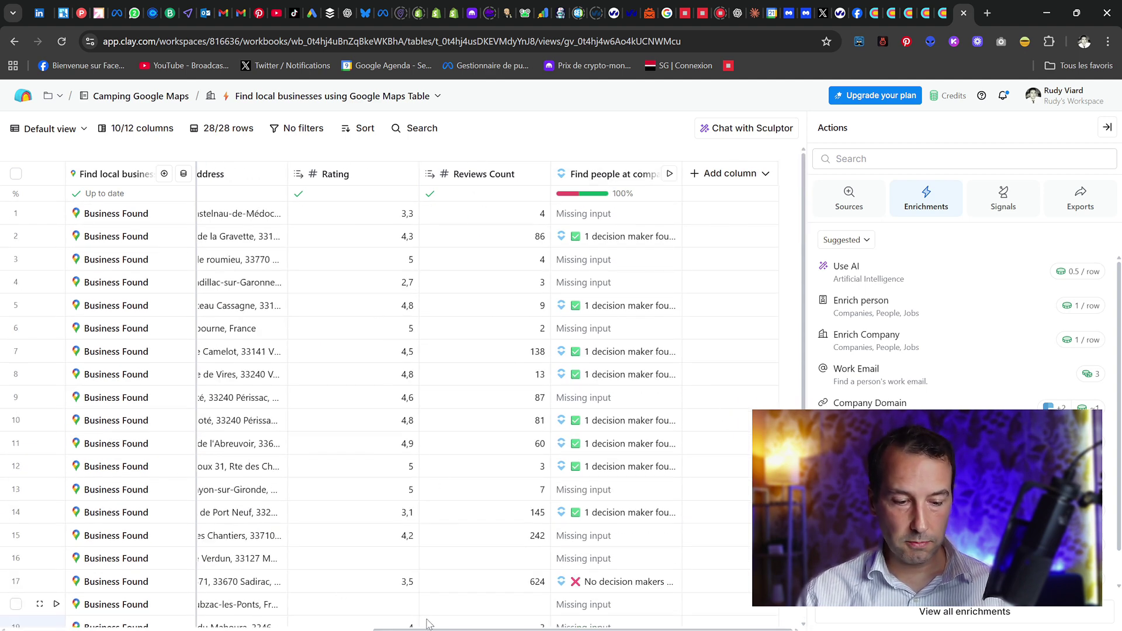
{"action": "scroll", "coordinate": [429, 624], "scroll_direction": "left", "scroll_amount": 10}
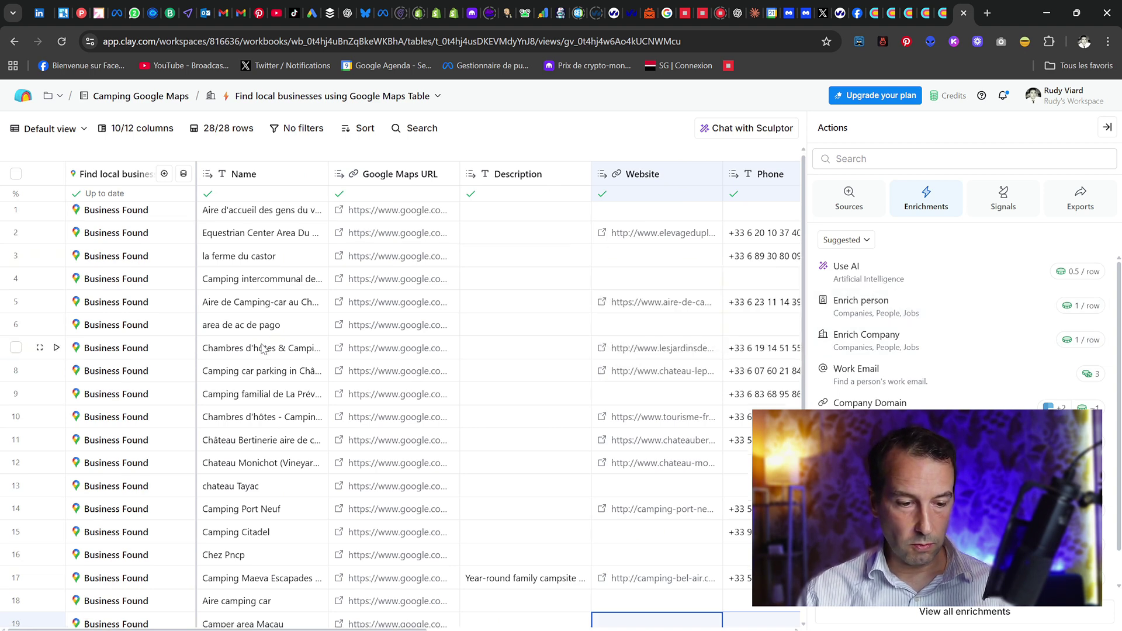
{"action": "scroll", "coordinate": [111, 426], "scroll_direction": "down", "scroll_amount": 4}
{"action": "scroll", "coordinate": [111, 425], "scroll_direction": "up", "scroll_amount": 2}
{"action": "scroll", "coordinate": [111, 426], "scroll_direction": "up", "scroll_amount": 3}
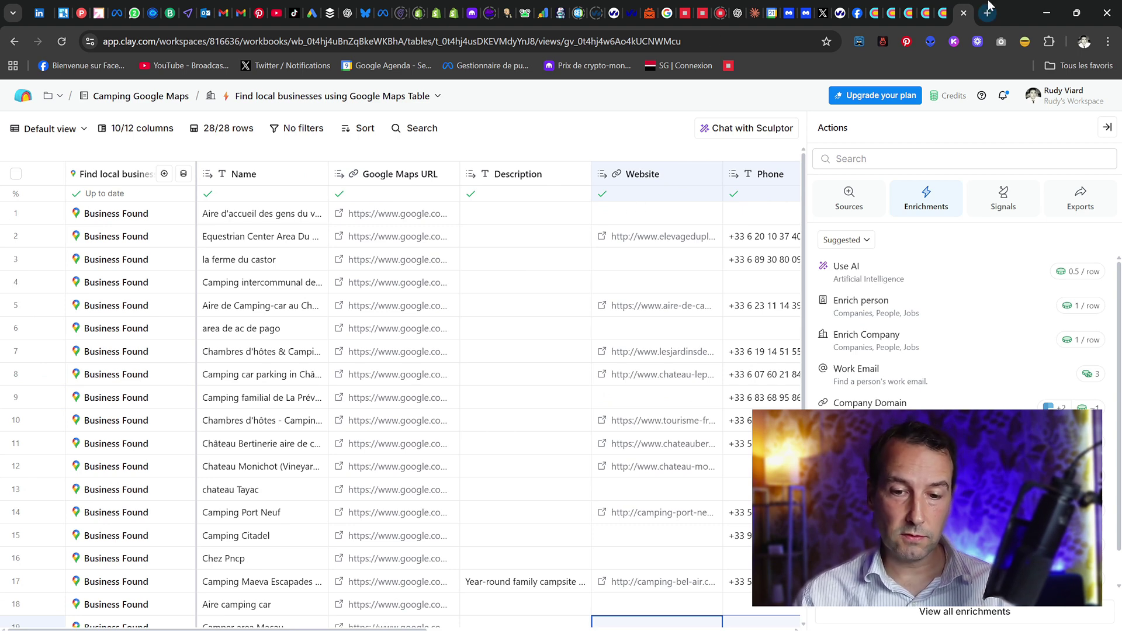
Look at the other open workbook overview and the Companies Search table, and bring up the workspace home page.
{"action": "left_click", "coordinate": [939, 8]}
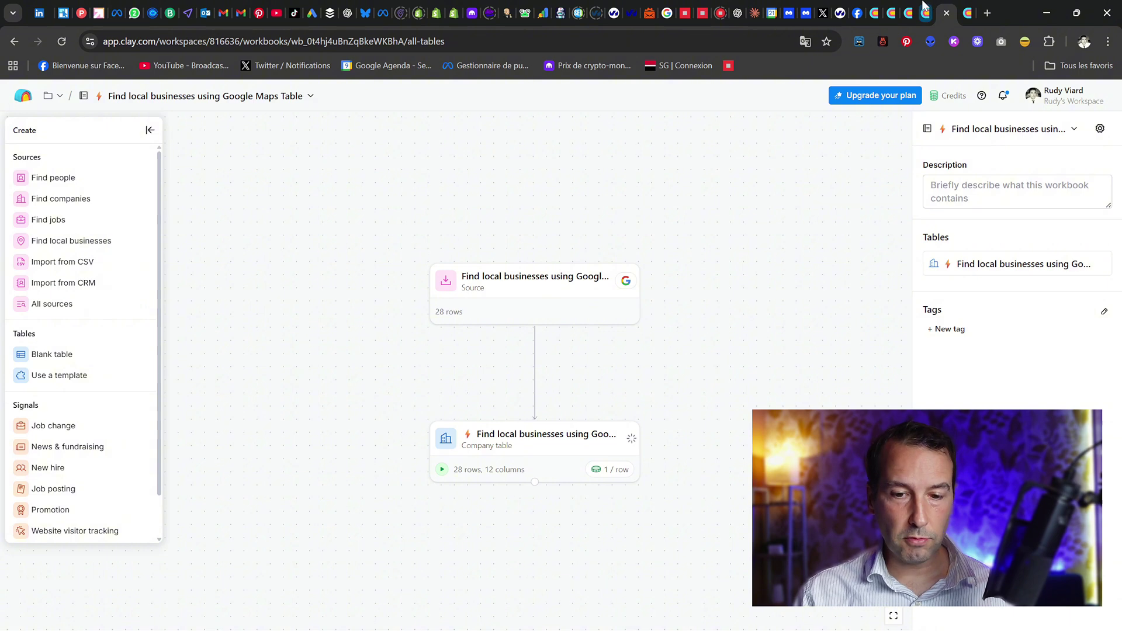
{"action": "left_click", "coordinate": [924, 11]}
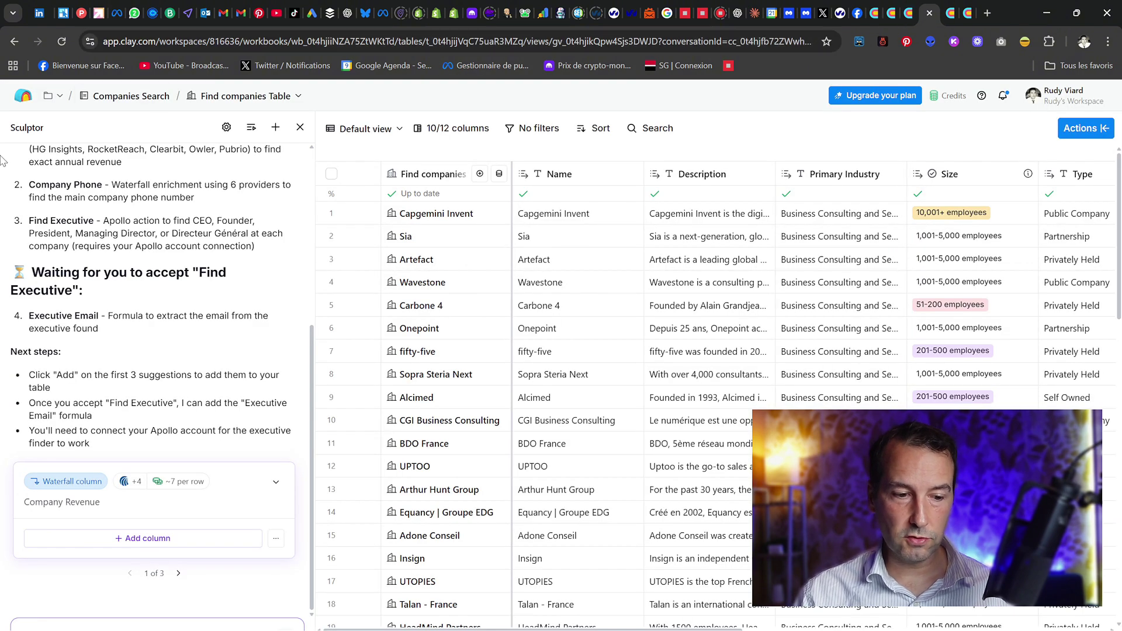
{"action": "left_click", "coordinate": [22, 99]}
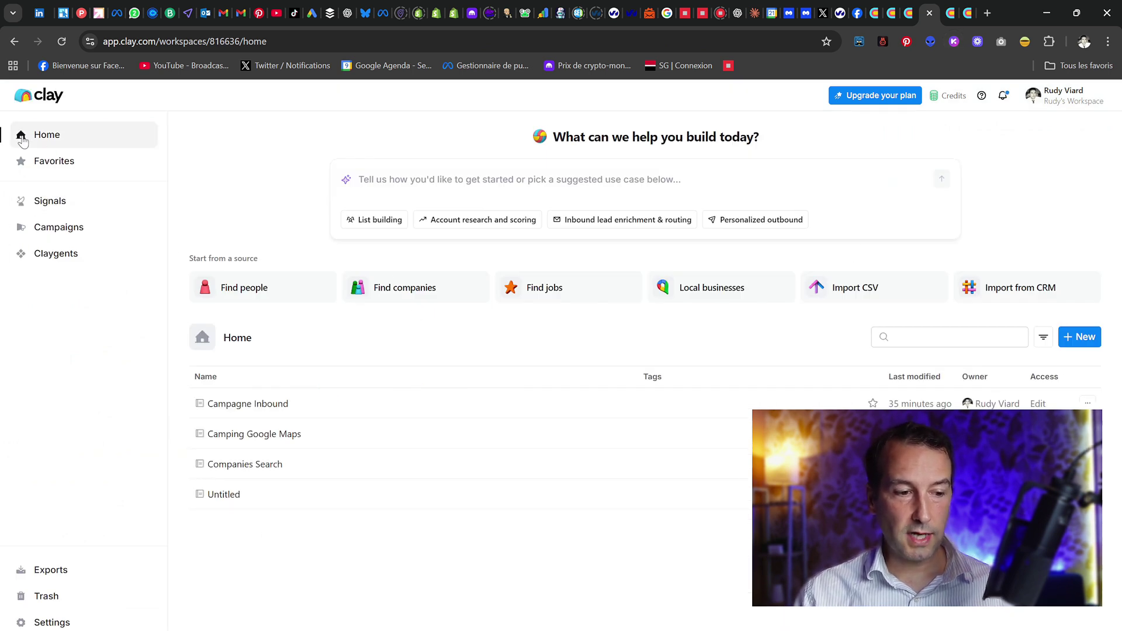
Show the Signals page and look through the available signal types up to Custom.
{"action": "left_click", "coordinate": [42, 210]}
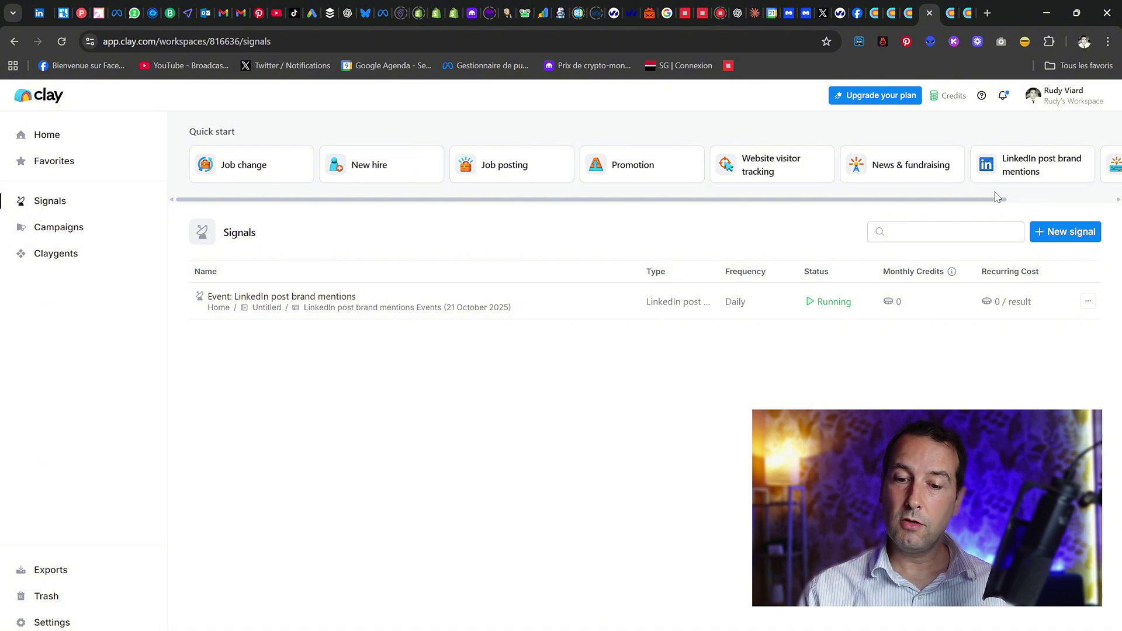
{"action": "scroll", "coordinate": [984, 204], "scroll_direction": "right", "scroll_amount": 2}
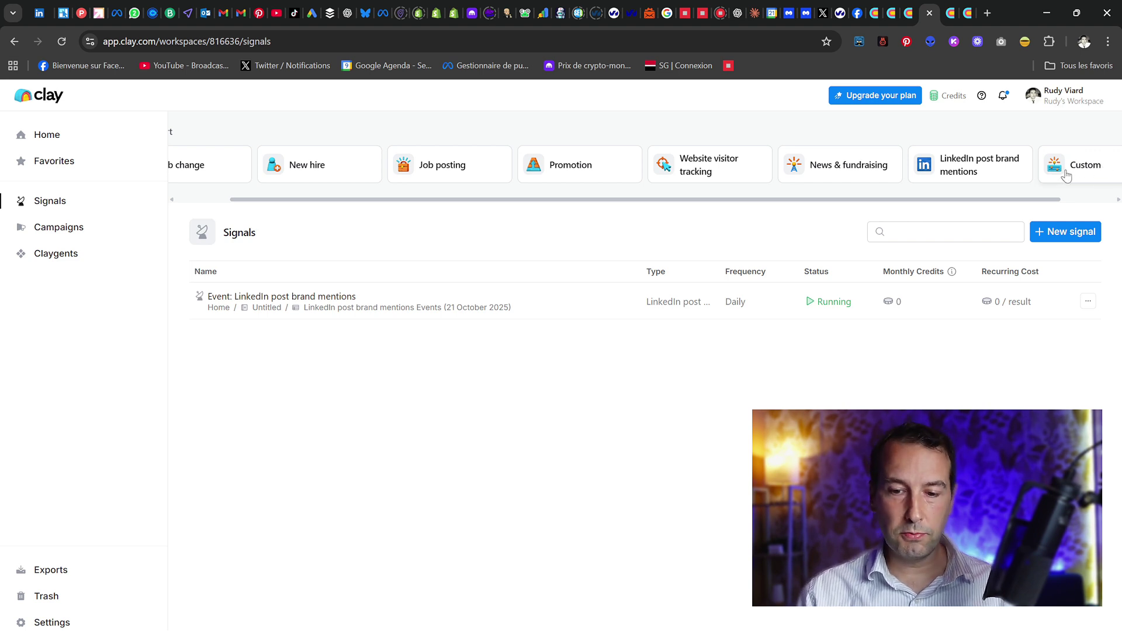
{"action": "left_click_drag", "start_coordinate": [746, 202], "coordinate": [640, 201]}
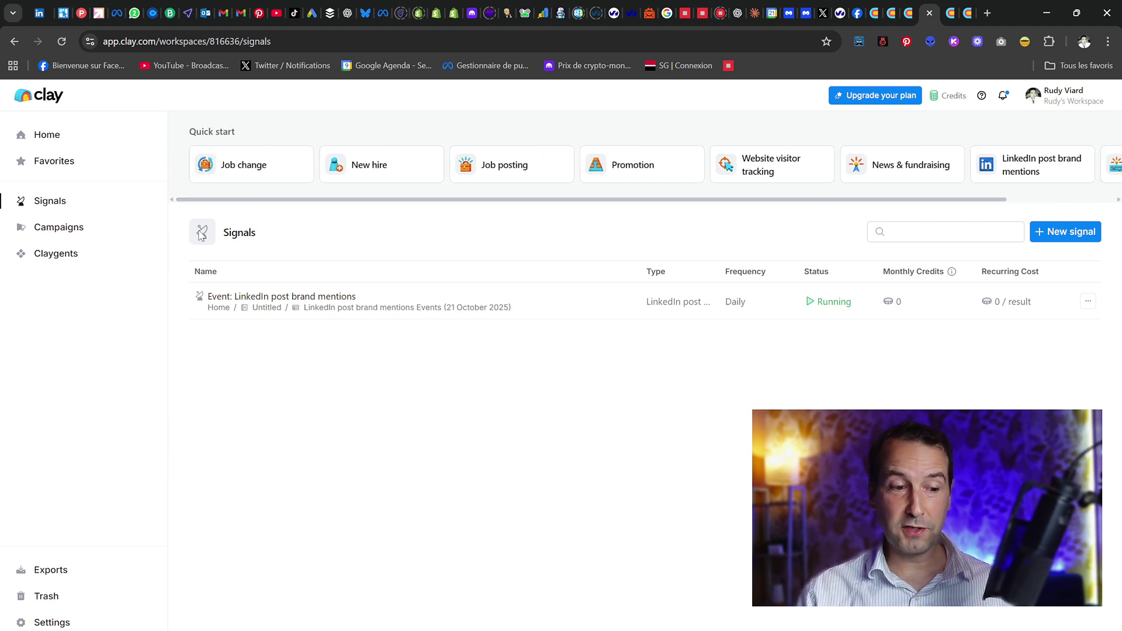
Show the Campaigns page, view the draft "New campaign" and its leads table, and return to the campaign list.
{"action": "left_click", "coordinate": [53, 241]}
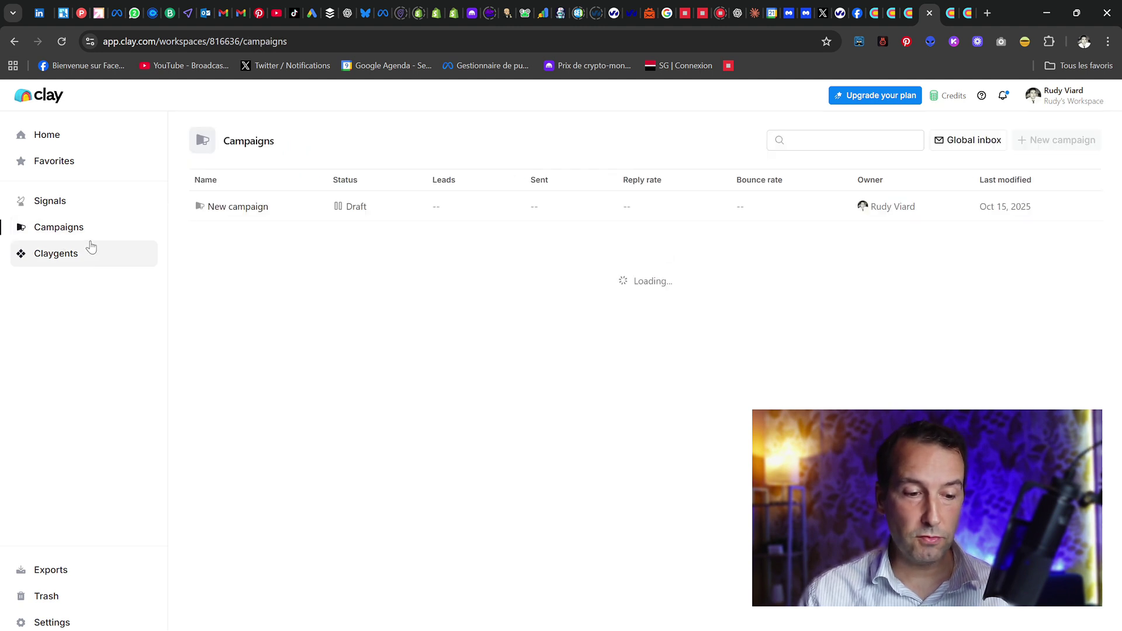
{"action": "left_click", "coordinate": [238, 207]}
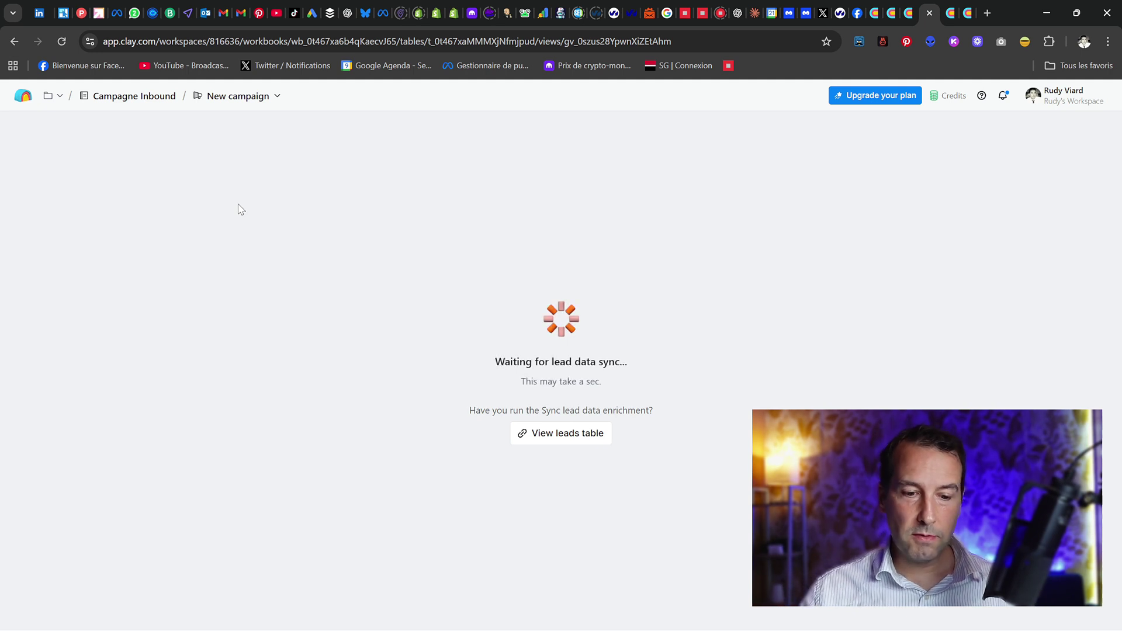
{"action": "left_click", "coordinate": [572, 435]}
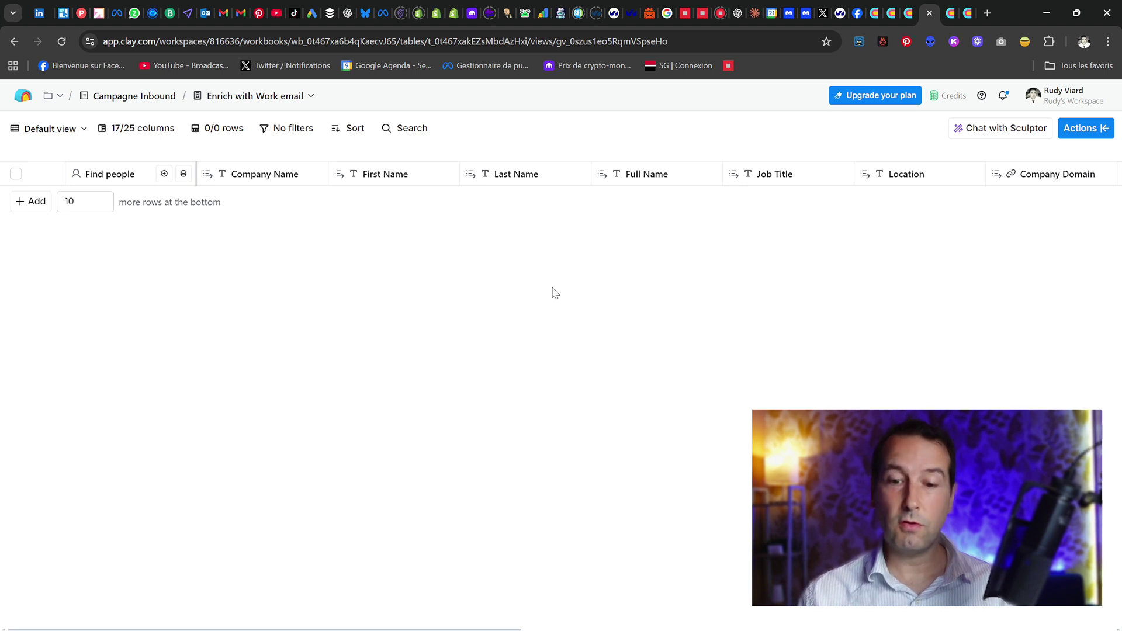
{"action": "left_click", "coordinate": [22, 96]}
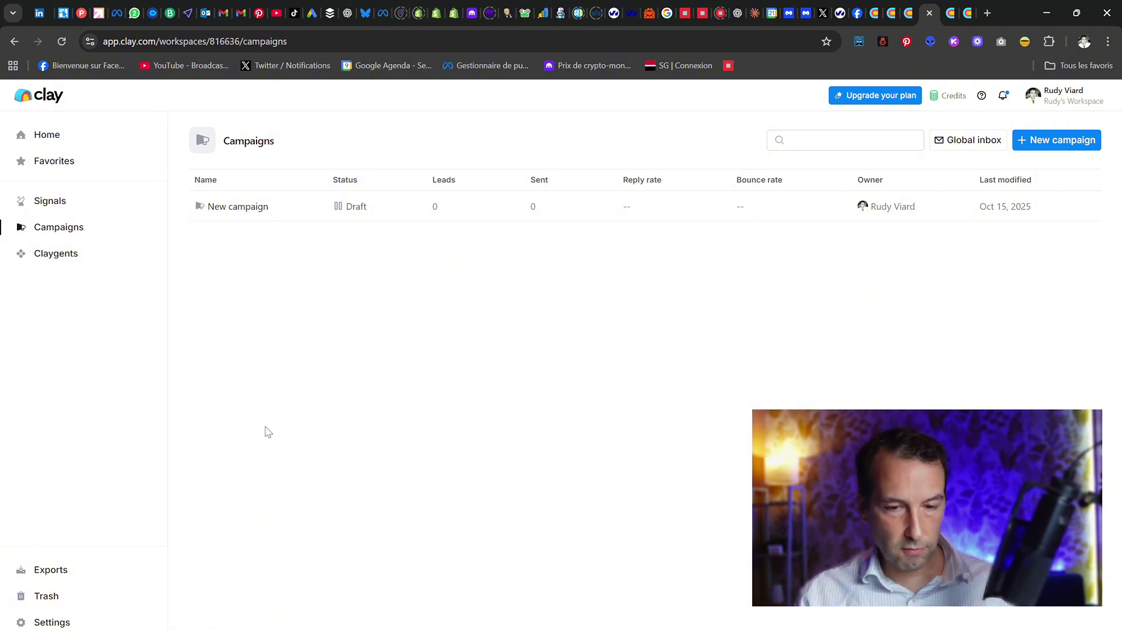
Return to the account connections page and look through the list of services that can be connected, from ActiveCampaign to ZoomInfo.
{"action": "left_click", "coordinate": [902, 6]}
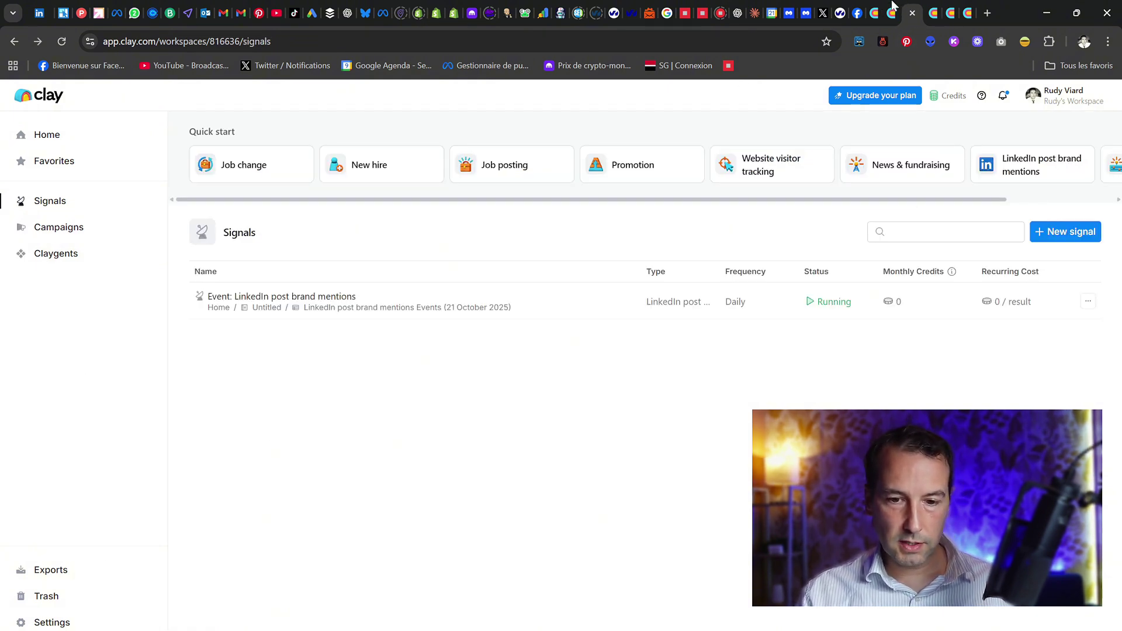
{"action": "left_click", "coordinate": [892, 11]}
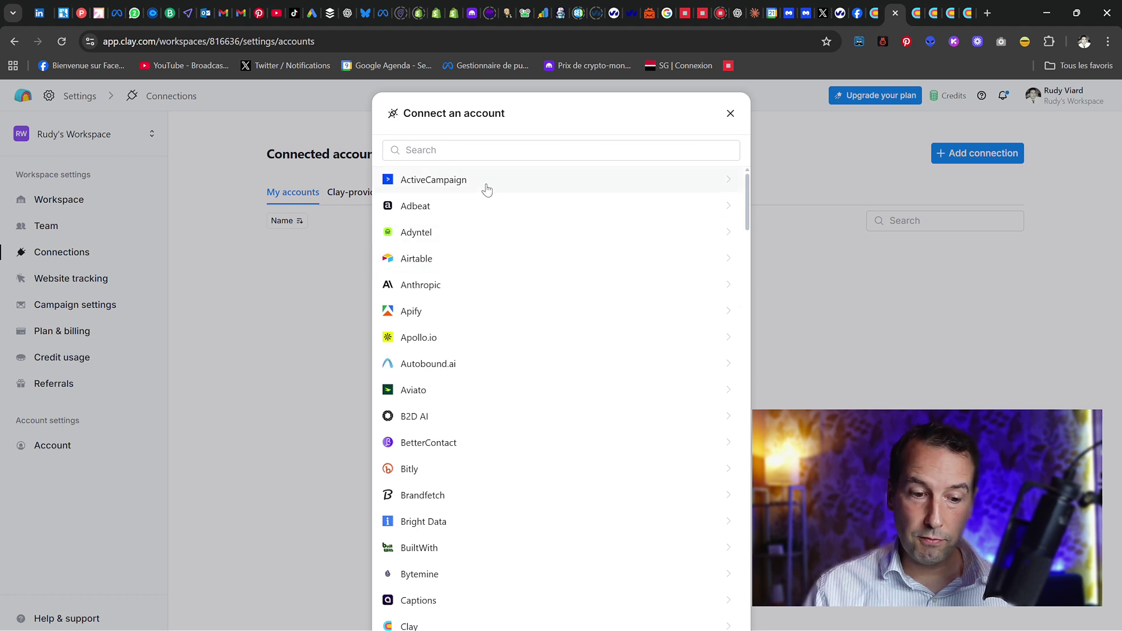
{"action": "scroll", "coordinate": [474, 453], "scroll_direction": "down", "scroll_amount": 5}
{"action": "scroll", "coordinate": [475, 455], "scroll_direction": "down", "scroll_amount": 7}
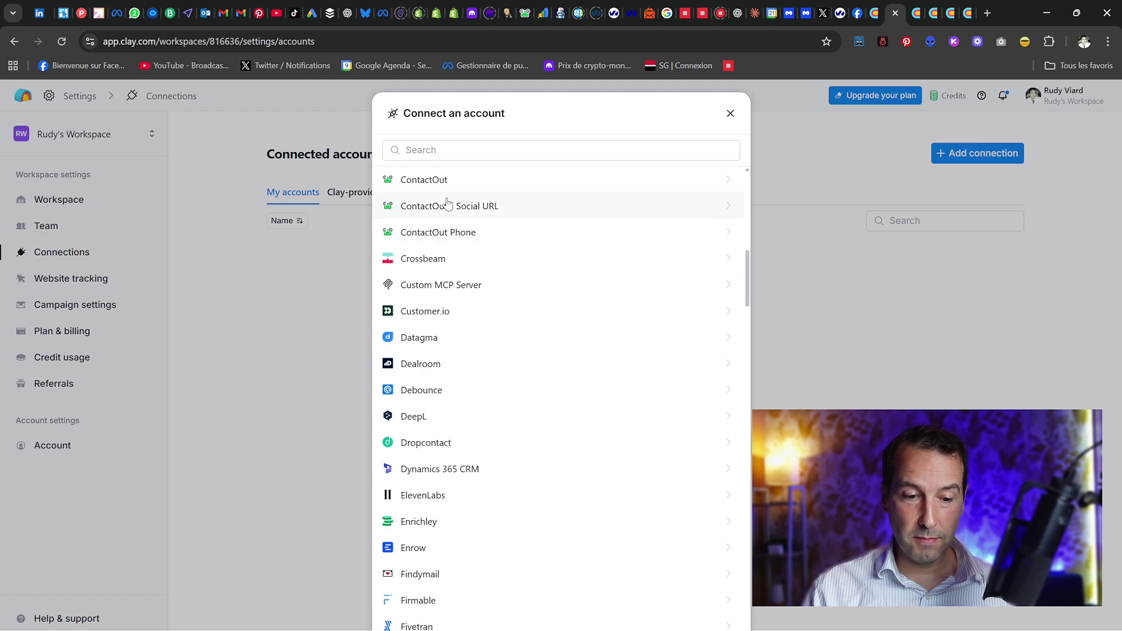
{"action": "scroll", "coordinate": [516, 430], "scroll_direction": "down", "scroll_amount": 1}
{"action": "scroll", "coordinate": [515, 430], "scroll_direction": "down", "scroll_amount": 2}
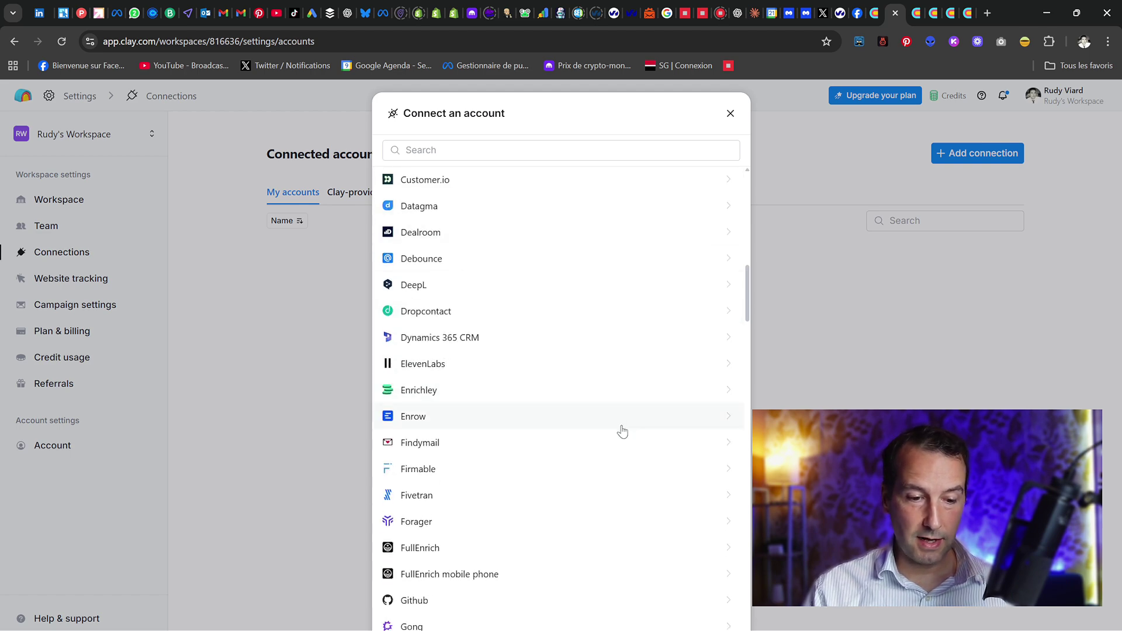
{"action": "scroll", "coordinate": [621, 431], "scroll_direction": "down", "scroll_amount": 12}
{"action": "scroll", "coordinate": [604, 468], "scroll_direction": "down", "scroll_amount": 20}
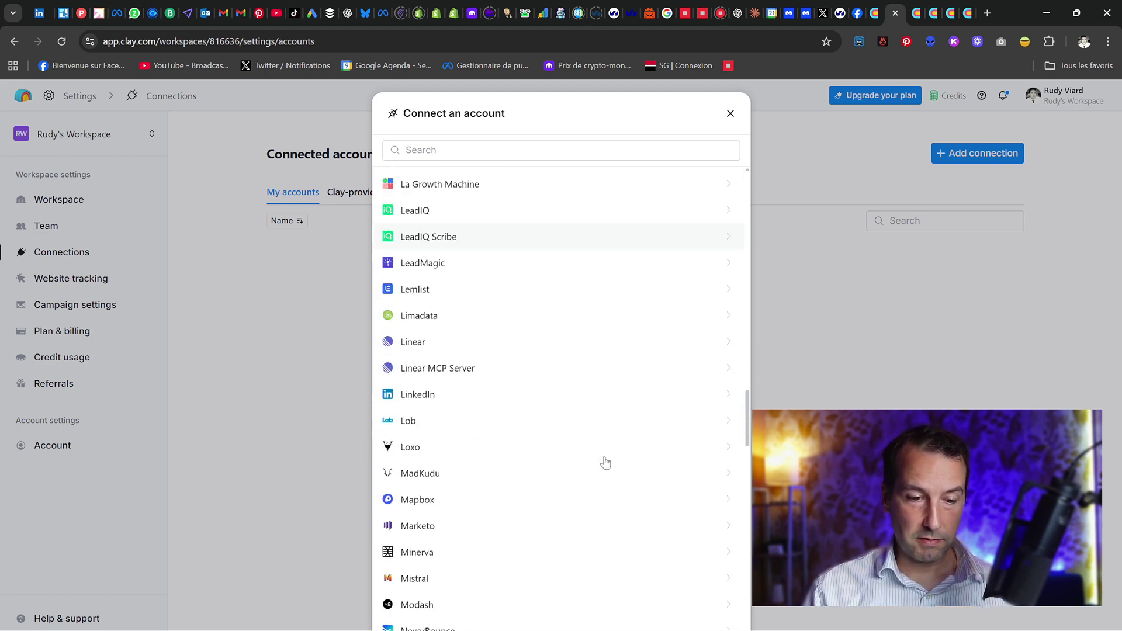
{"action": "scroll", "coordinate": [604, 453], "scroll_direction": "down", "scroll_amount": 20}
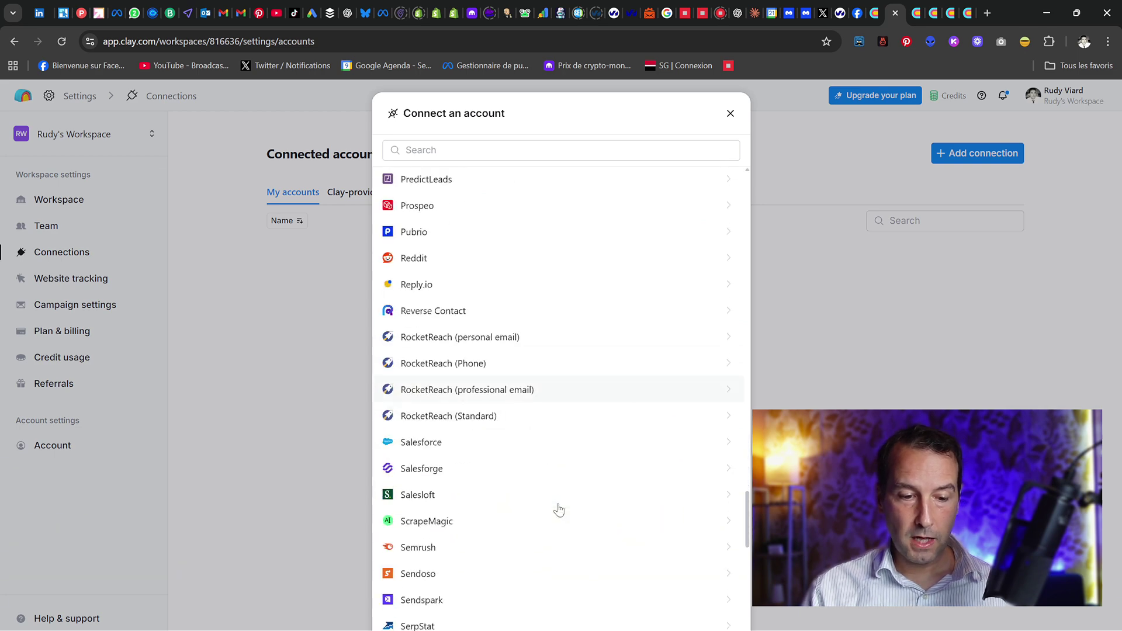
{"action": "scroll", "coordinate": [554, 512], "scroll_direction": "down", "scroll_amount": 8}
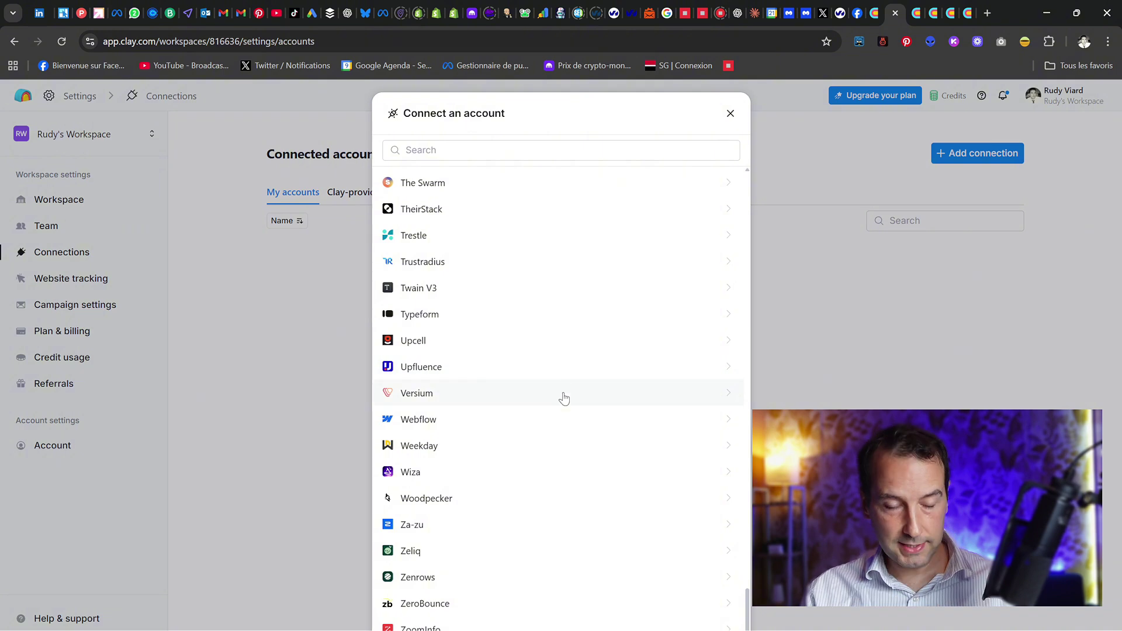
{"action": "scroll", "coordinate": [559, 363], "scroll_direction": "up", "scroll_amount": 5}
{"action": "scroll", "coordinate": [559, 360], "scroll_direction": "up", "scroll_amount": 10}
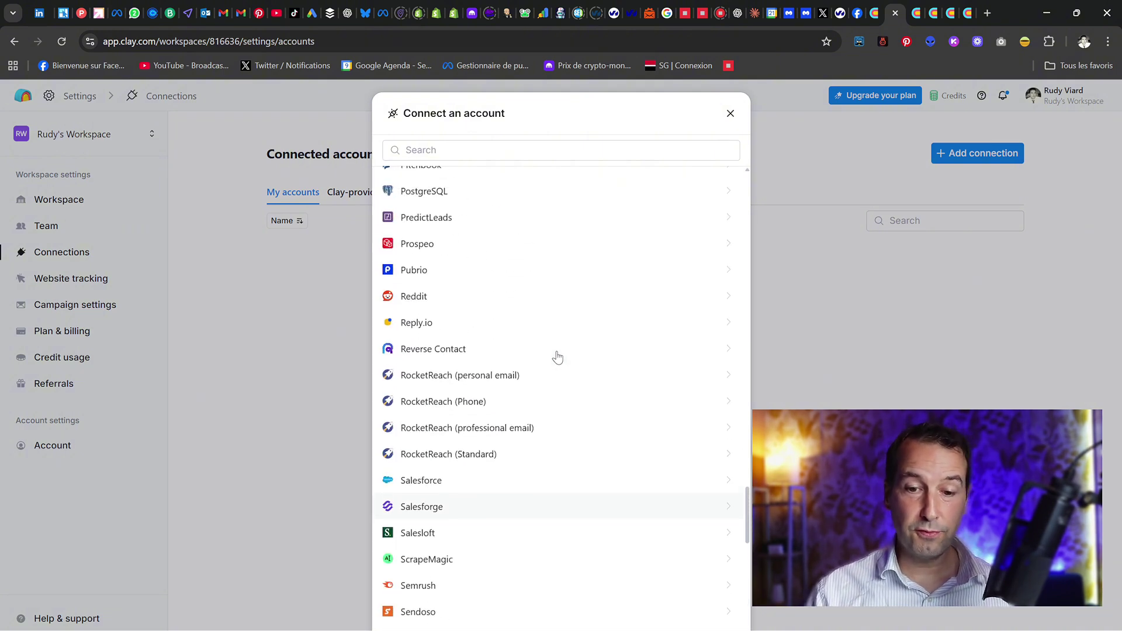
Reopen the draft "New campaign", view its "Campagne Inbound" workbook overview with the available sources and signals, and return to the campaign list.
{"action": "left_click", "coordinate": [942, 7]}
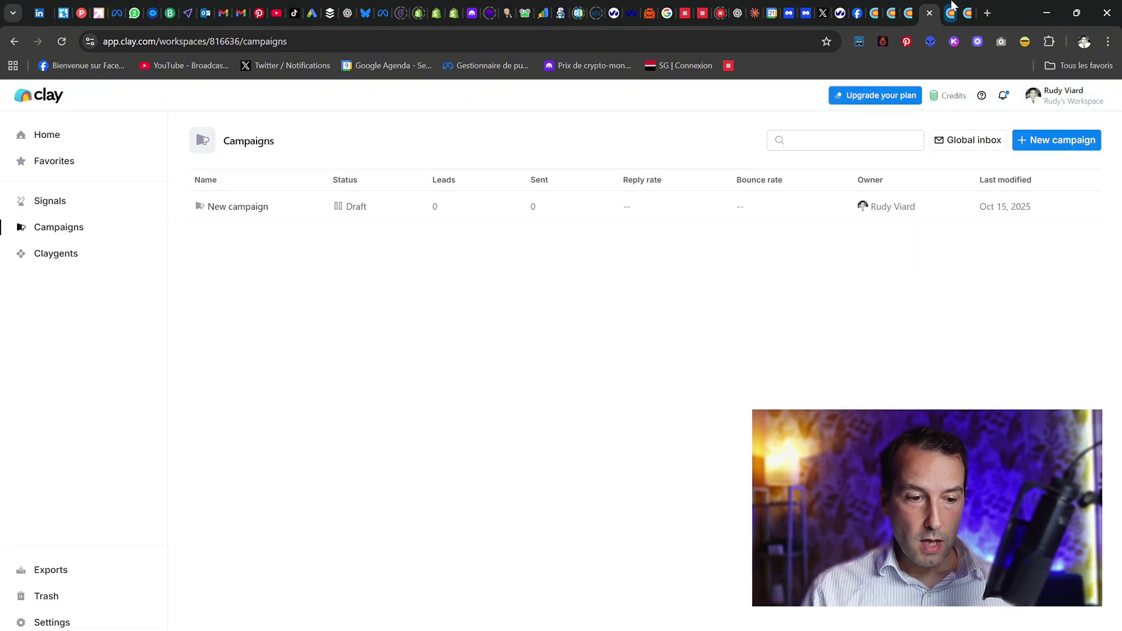
{"action": "left_click", "coordinate": [820, 212]}
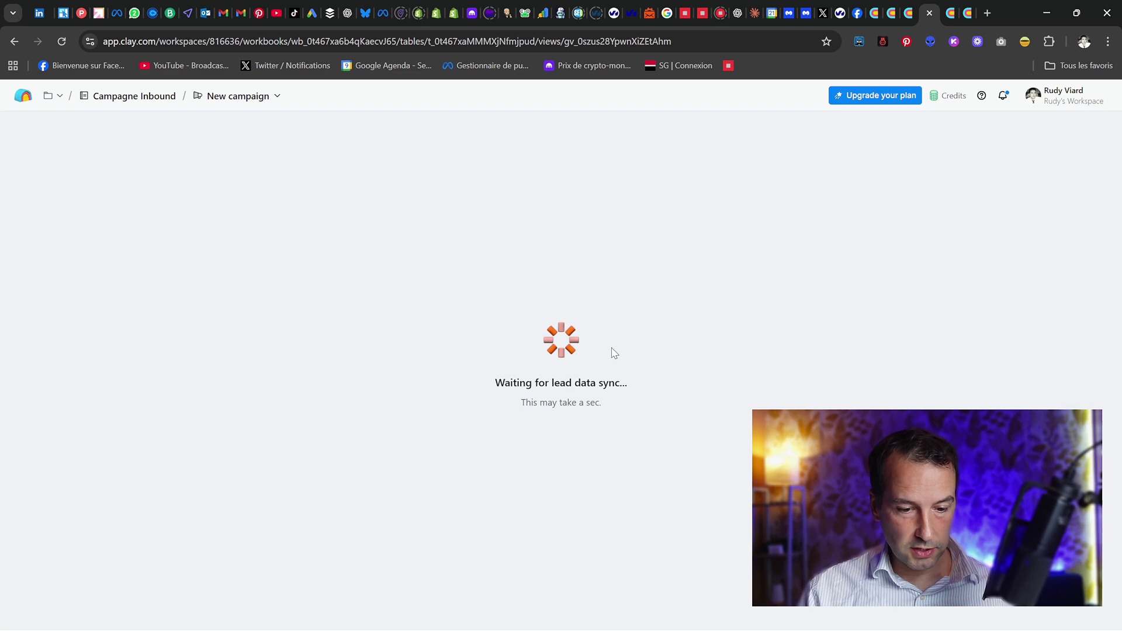
{"action": "left_click", "coordinate": [177, 95]}
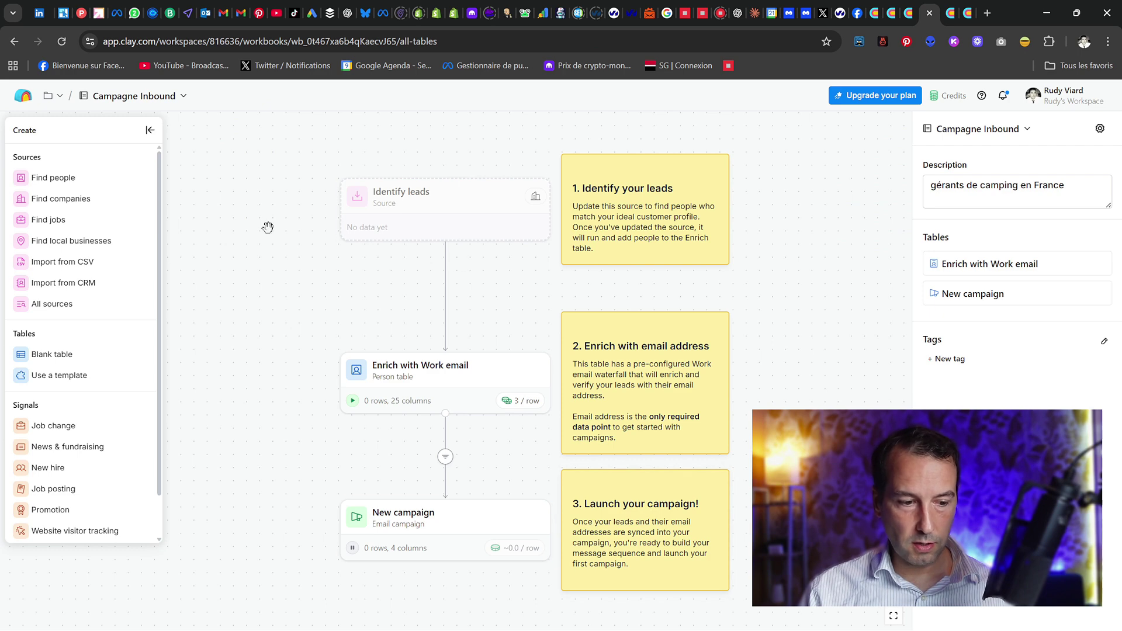
{"action": "scroll", "coordinate": [56, 366], "scroll_direction": "down", "scroll_amount": 2}
{"action": "scroll", "coordinate": [56, 365], "scroll_direction": "down", "scroll_amount": 1}
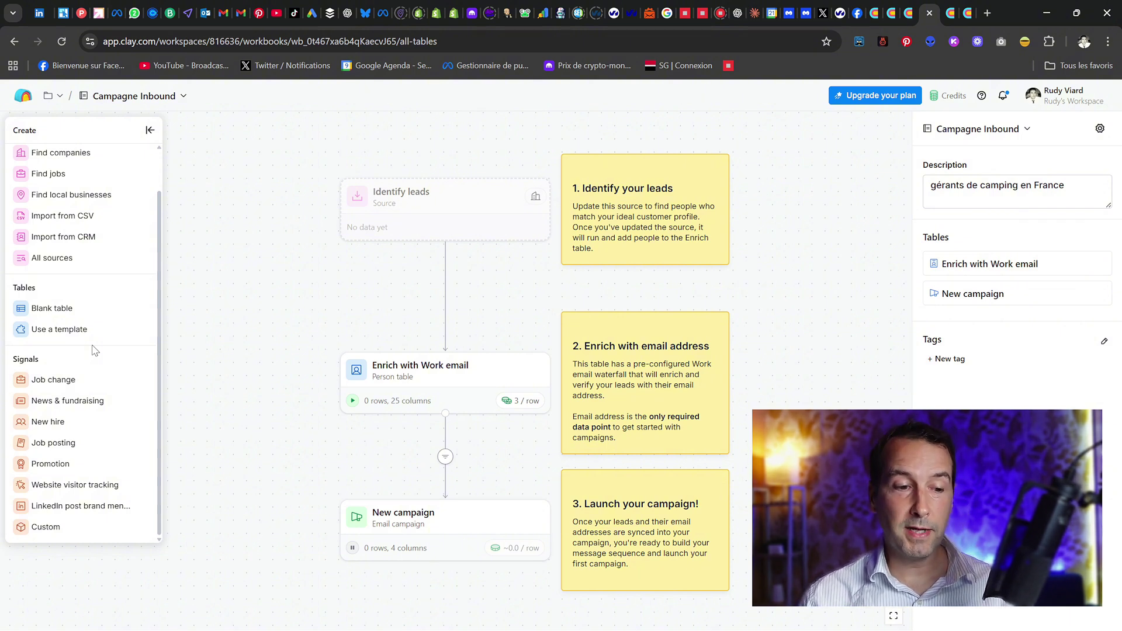
{"action": "left_click", "coordinate": [27, 97]}
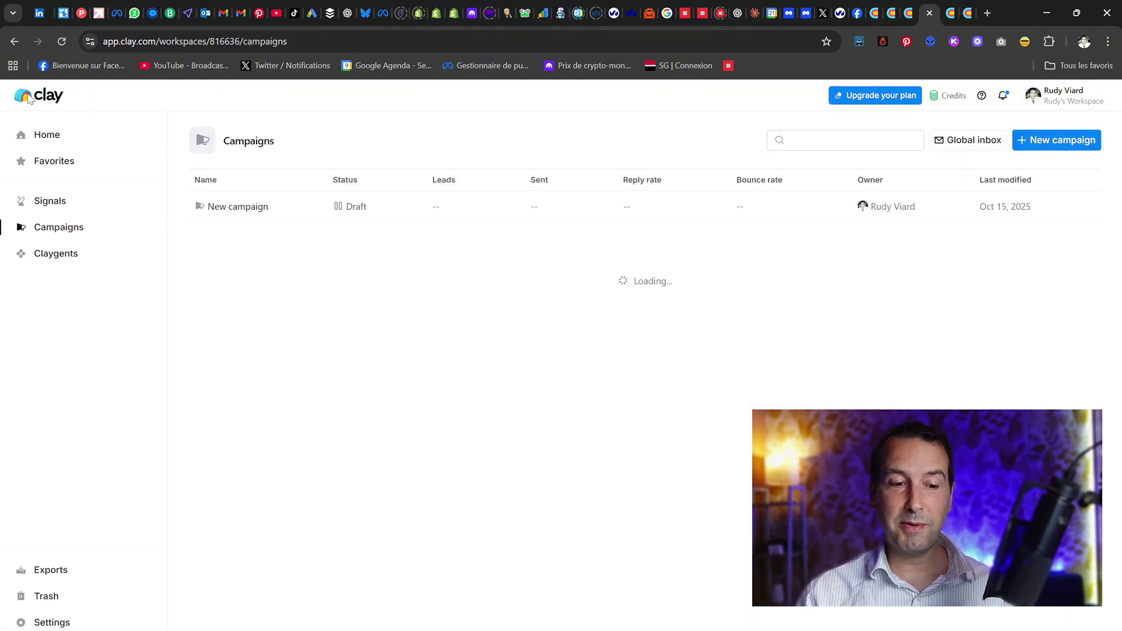